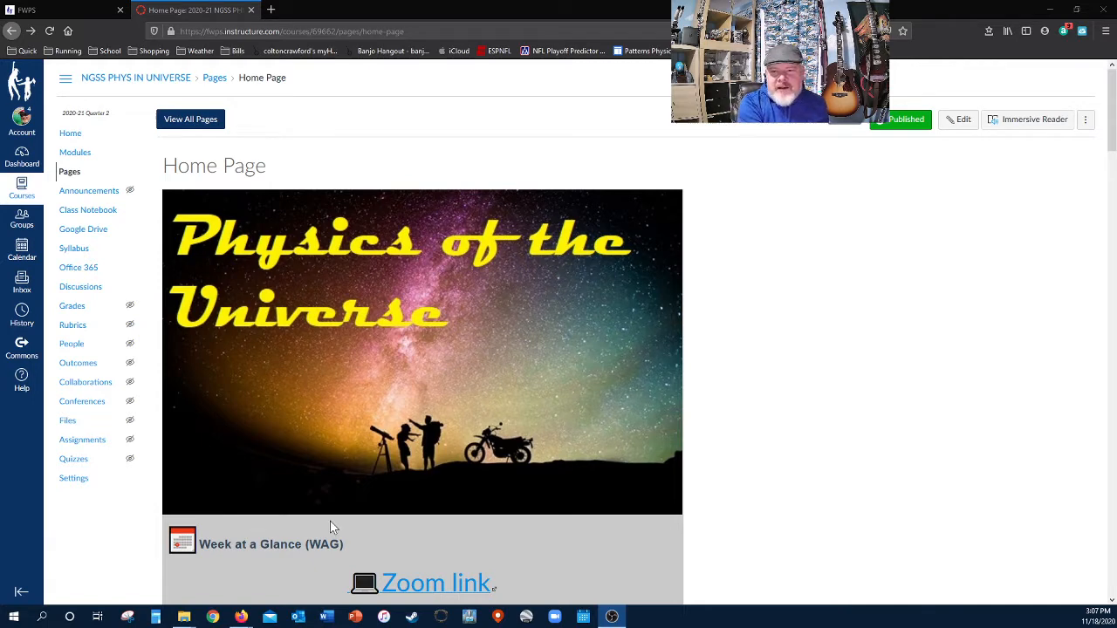
- Load drive.google.com in a new Firefox tab next to the Canvas course page
scroll(314, 427, down, 5)
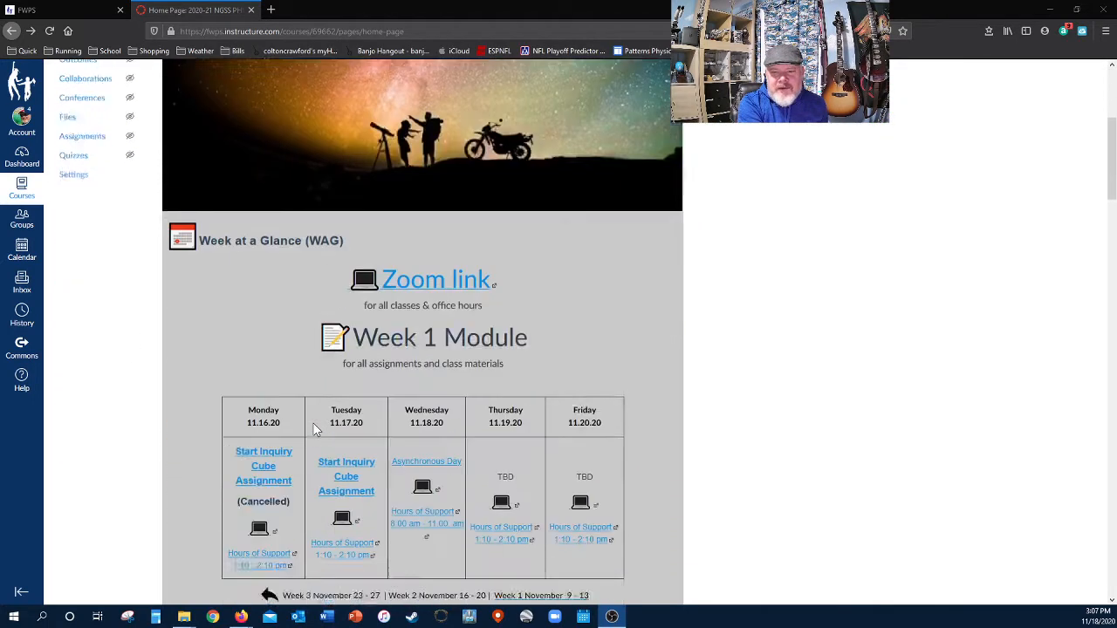
scroll(313, 422, down, 2)
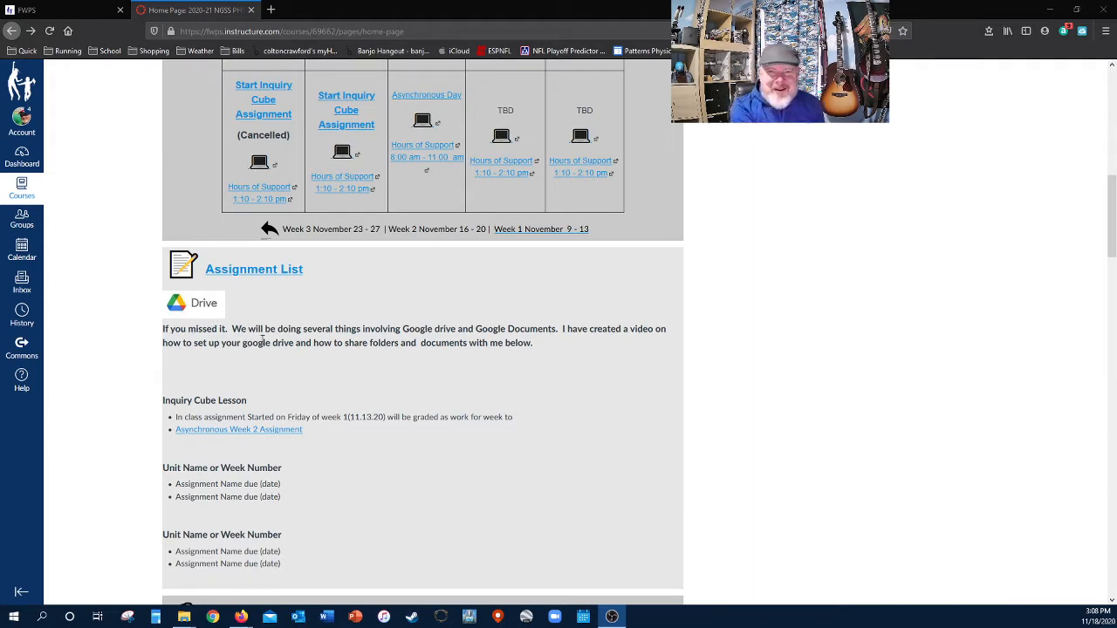
scroll(264, 345, up, 1)
scroll(263, 344, up, 1)
scroll(266, 344, down, 1)
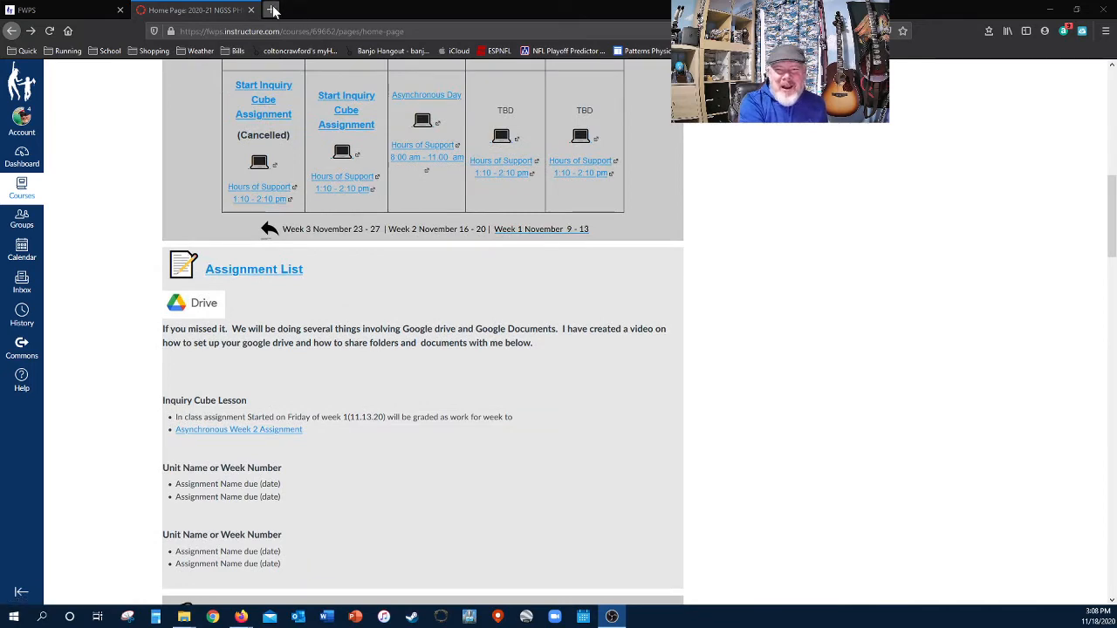
click(270, 9)
click(284, 30)
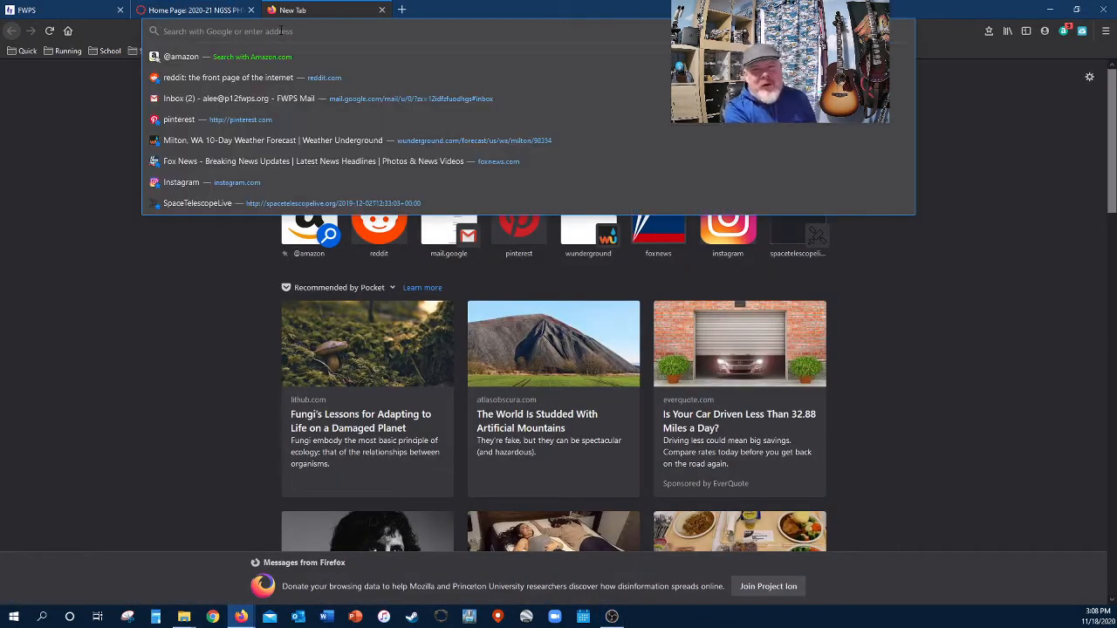
text(dirve.)
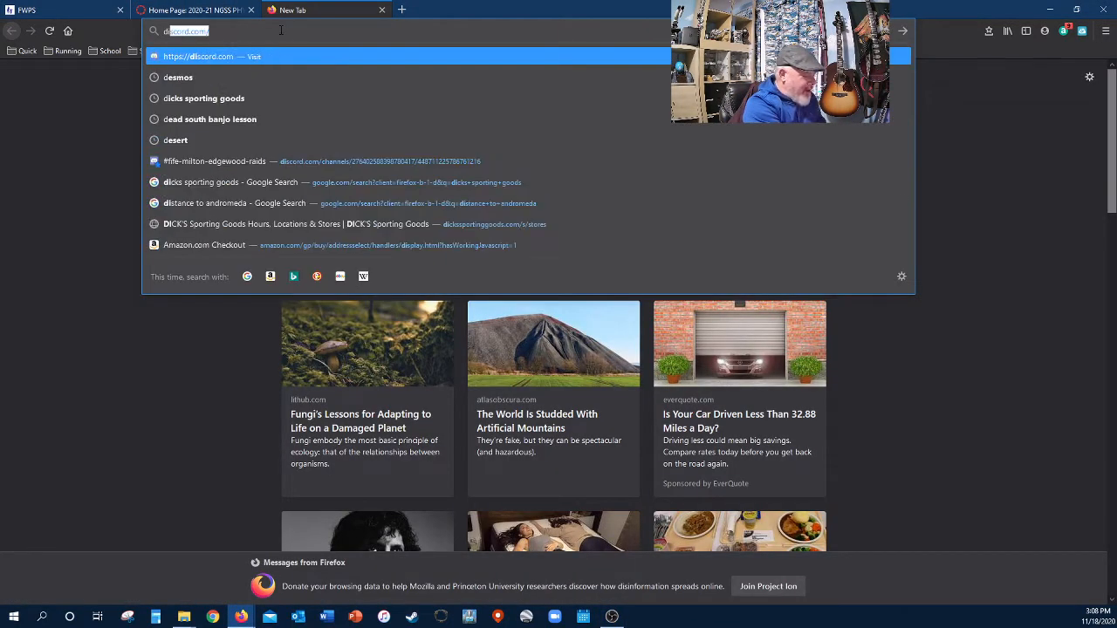
key(BackSpace)
key(BackSpace)
key(BackSpace)
key(BackSpace)
key(BackSpace)
key(BackSpace)
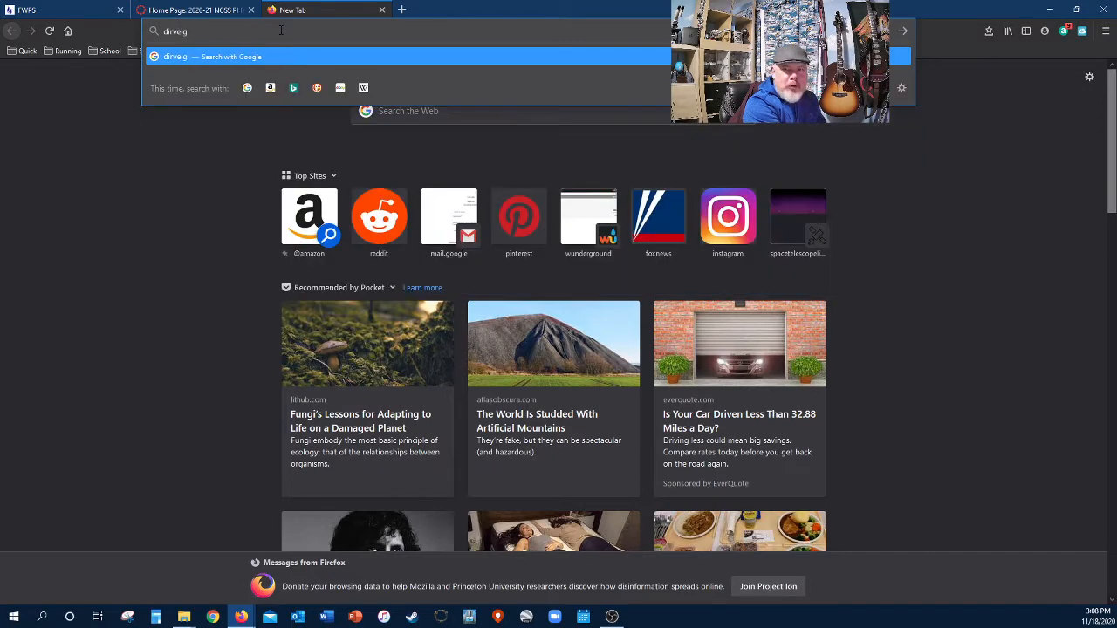
text(drive)
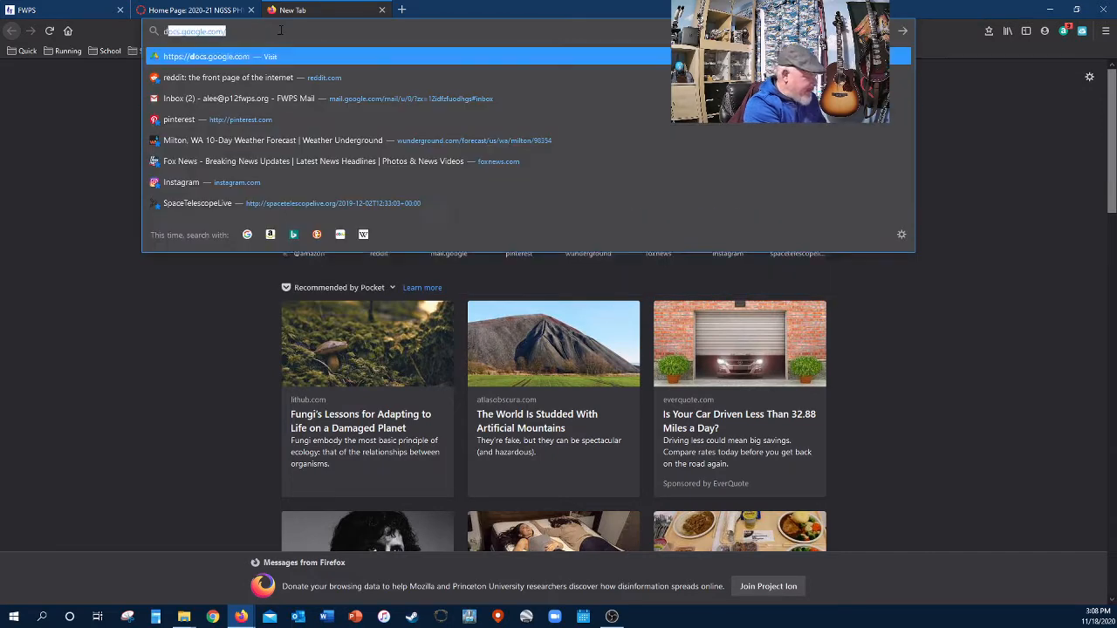
text(.google)
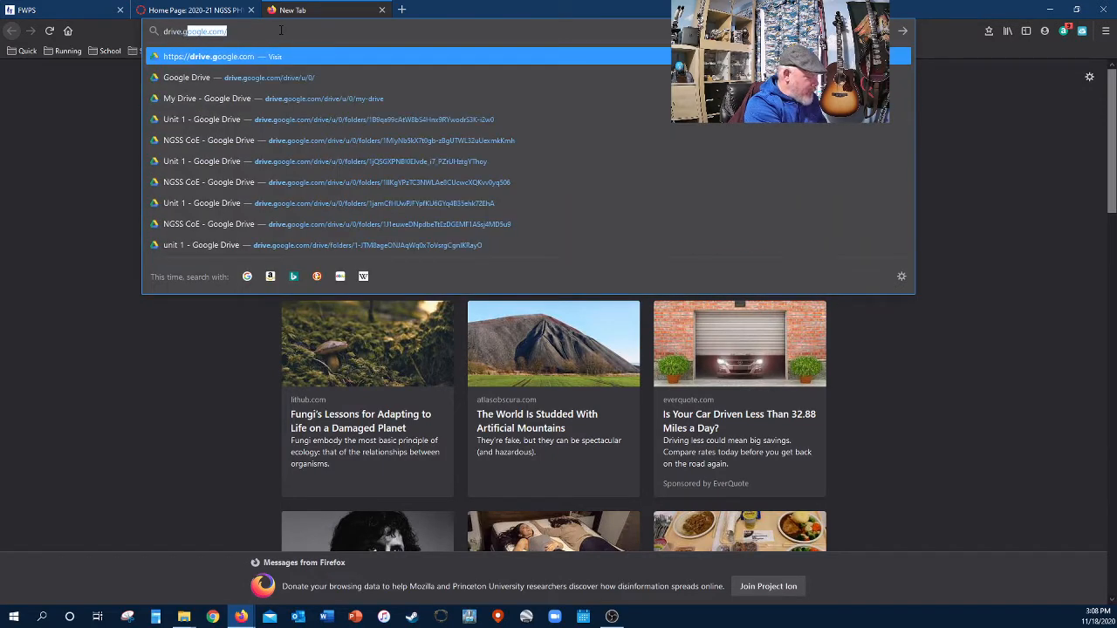
text(.com)
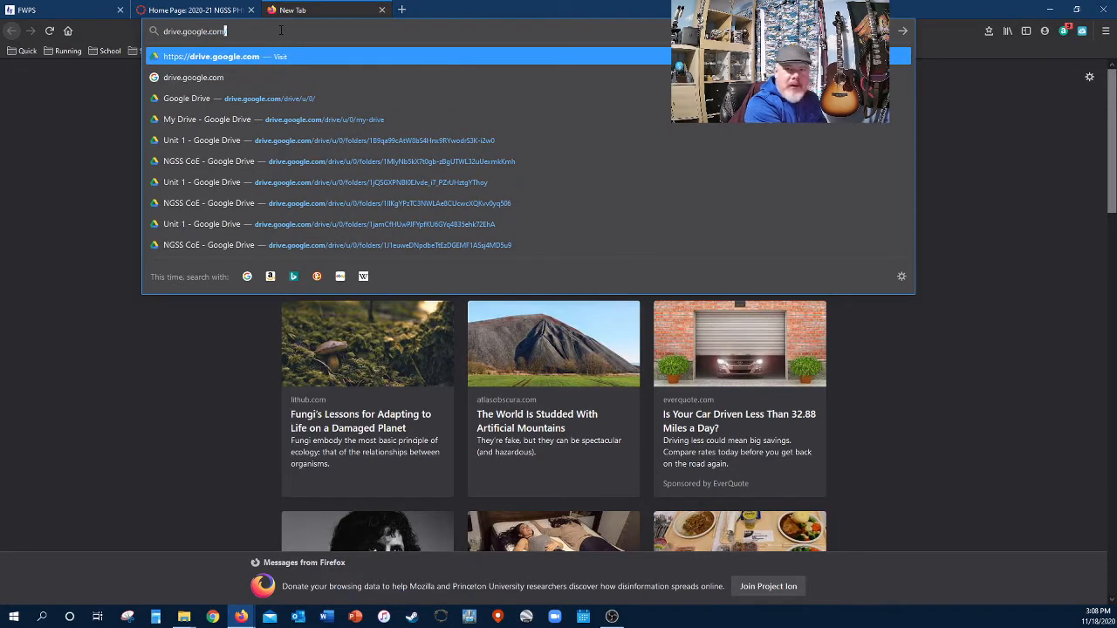
key(Return)
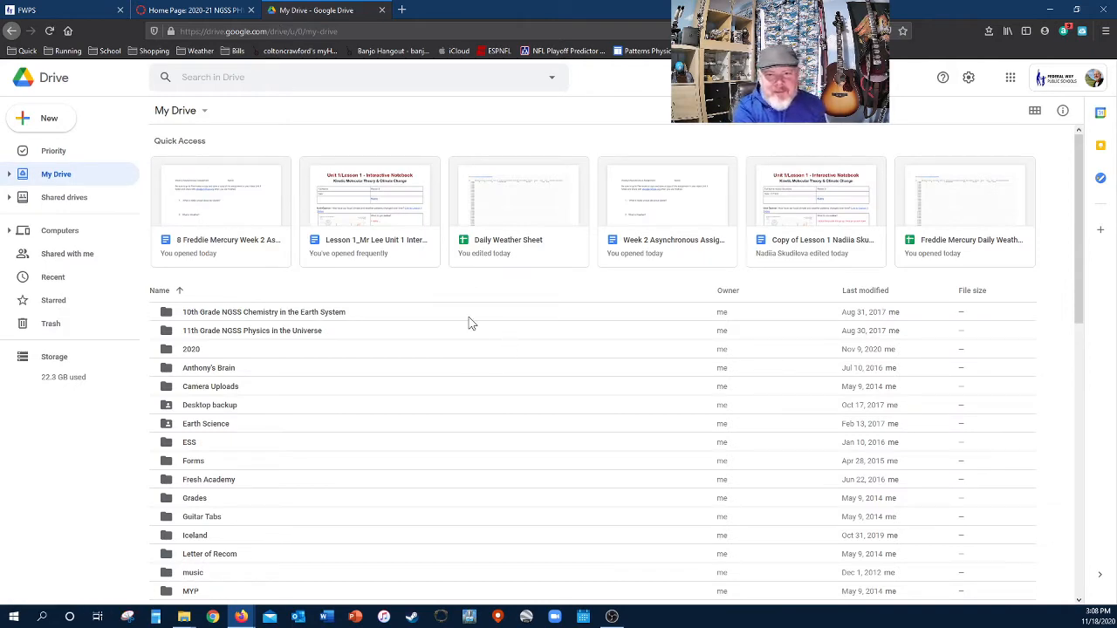
scroll(468, 321, down, 5)
scroll(480, 428, up, 5)
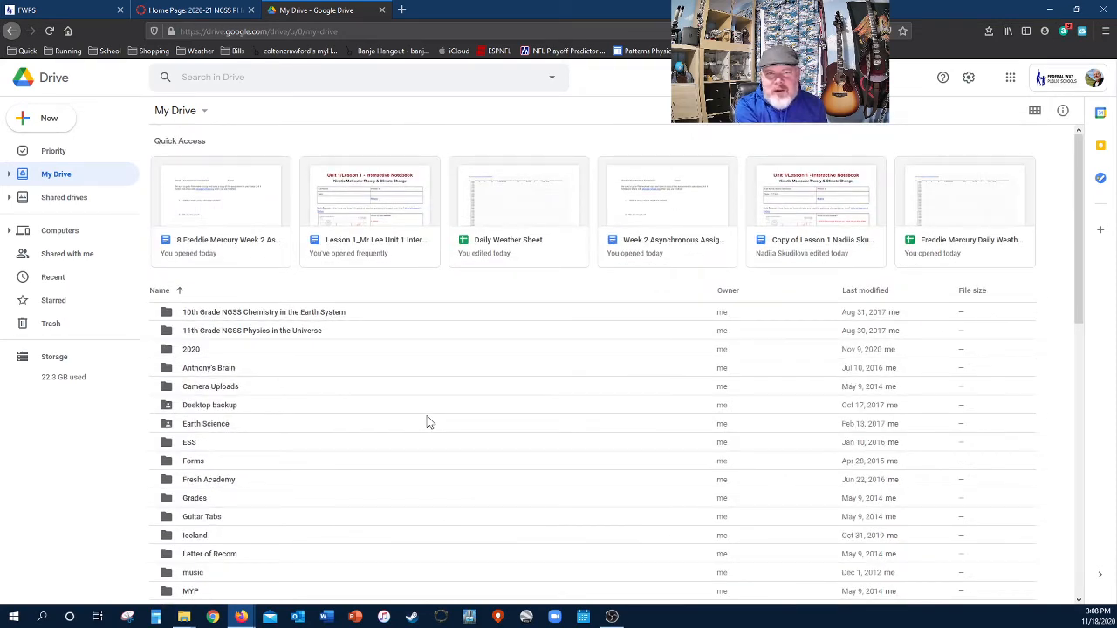
scroll(426, 421, down, 1)
scroll(933, 307, up, 1)
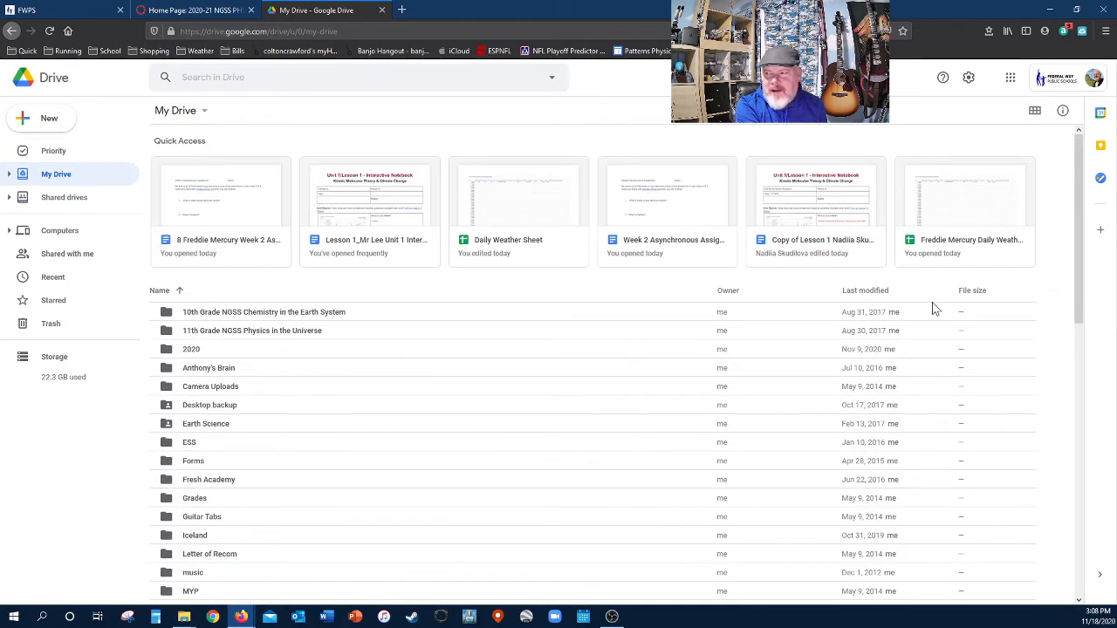
click(1034, 114)
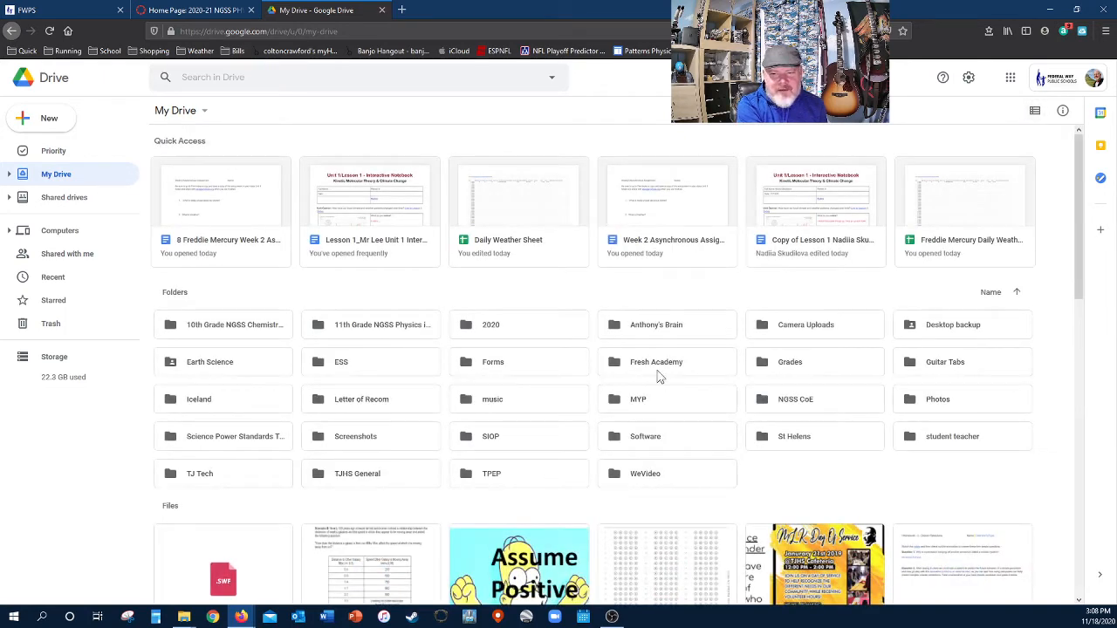
click(1035, 111)
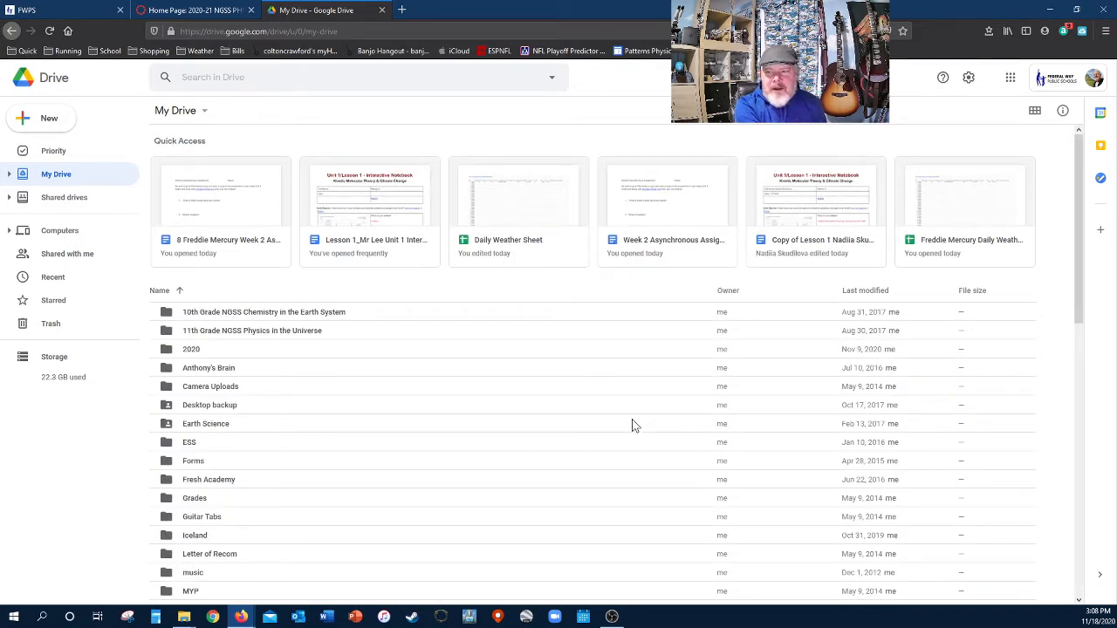
scroll(631, 425, down, 1)
scroll(523, 367, up, 1)
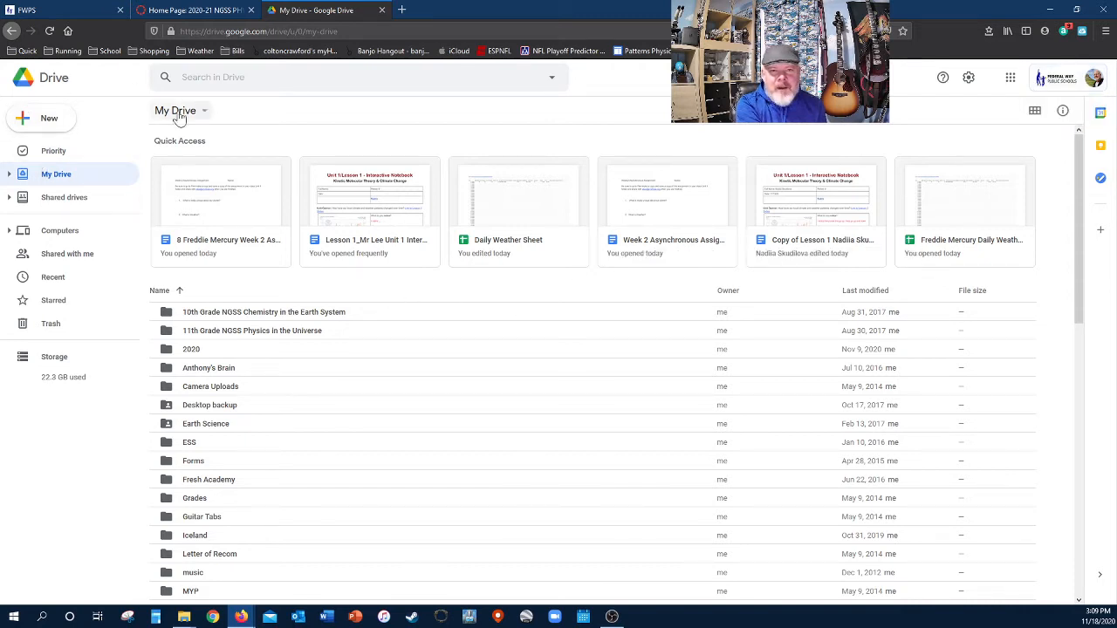
- Add a folder named 'NGSS PoU' to My Drive
click(41, 122)
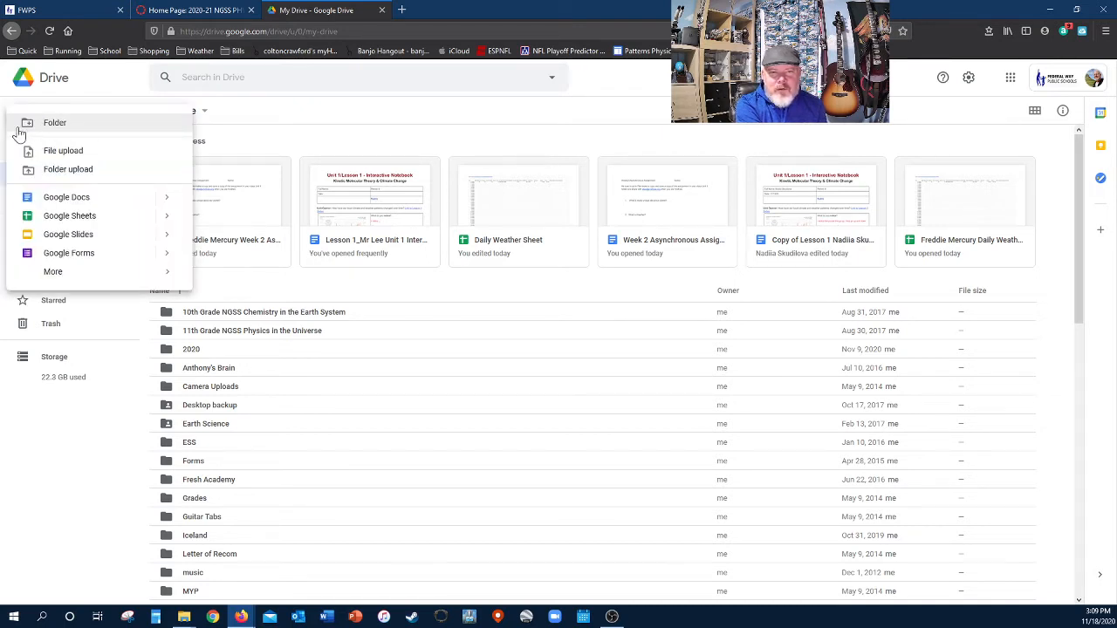
click(41, 129)
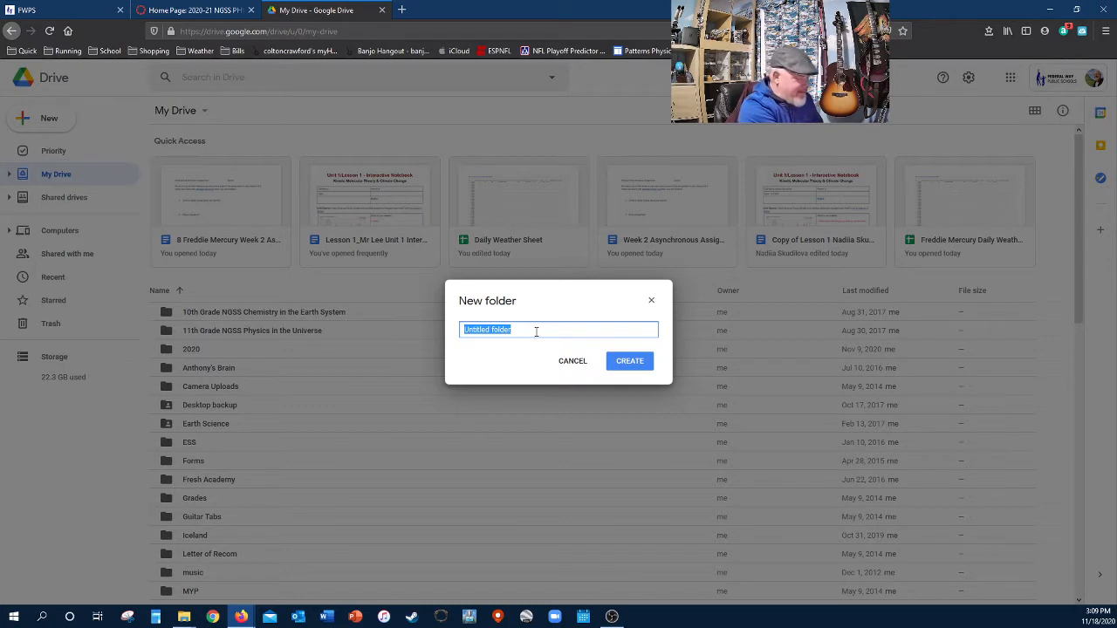
text(NGSS PoU)
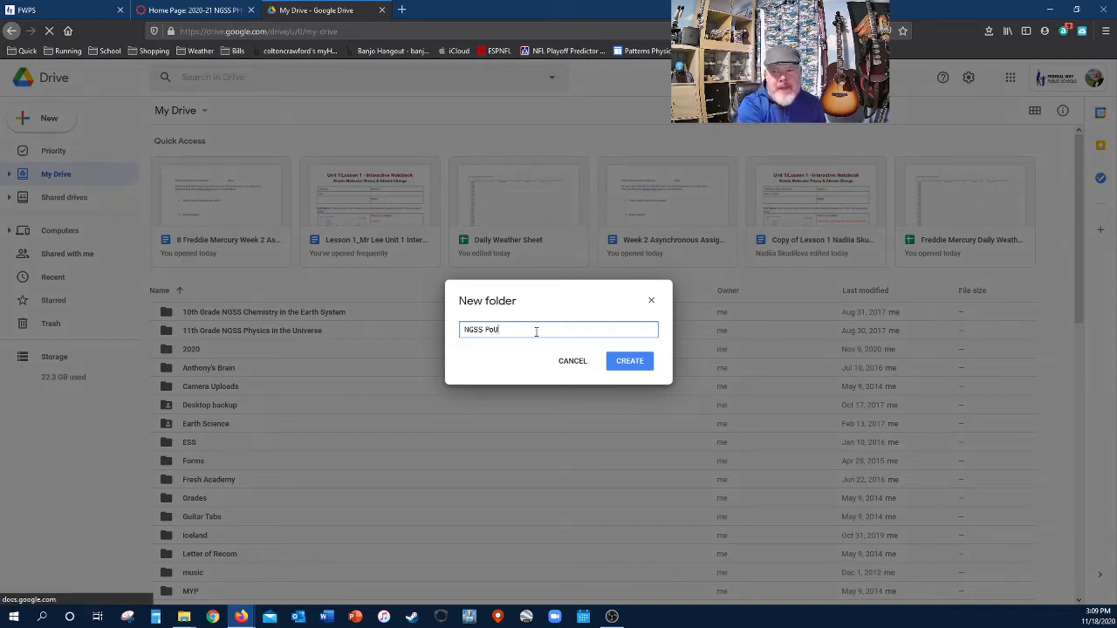
click(625, 366)
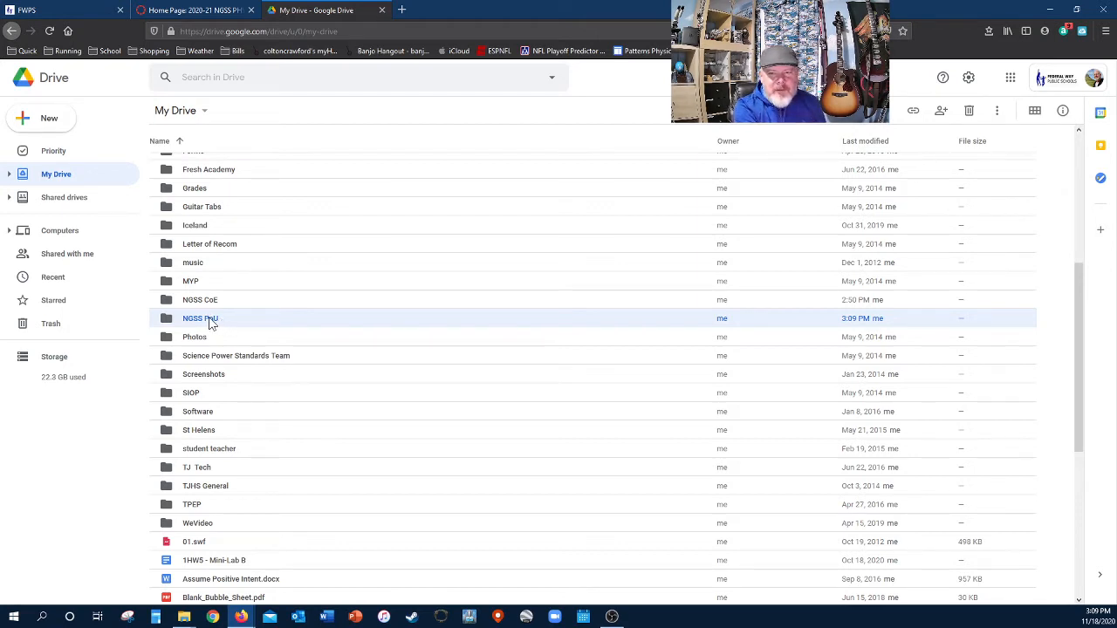
- Enter the empty NGSS PoU folder and show its folder actions menu
double_click(210, 321)
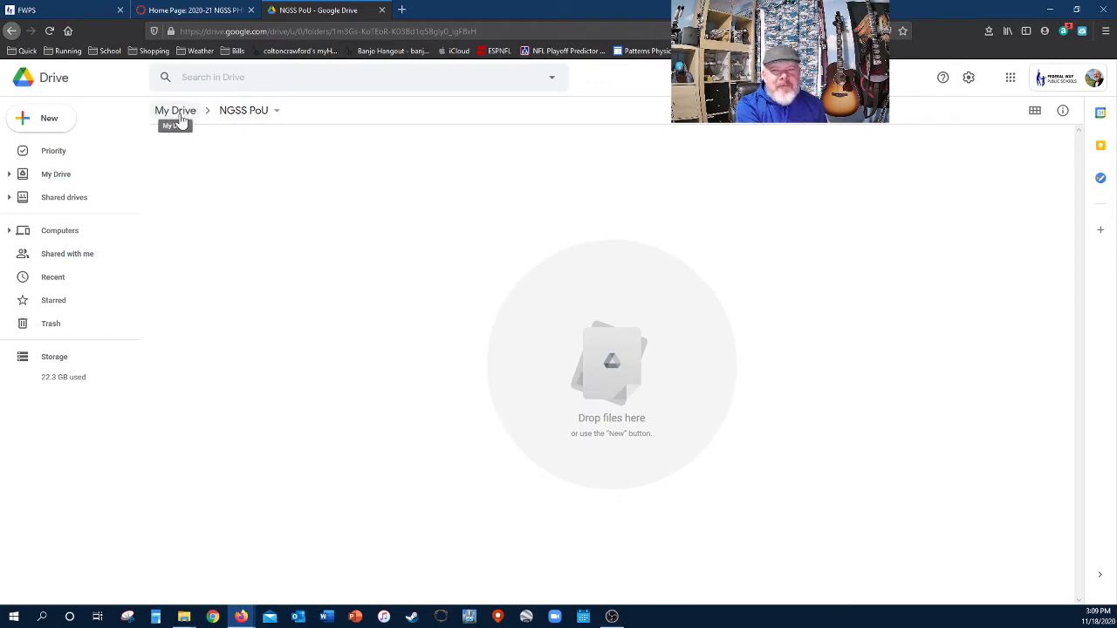
click(276, 114)
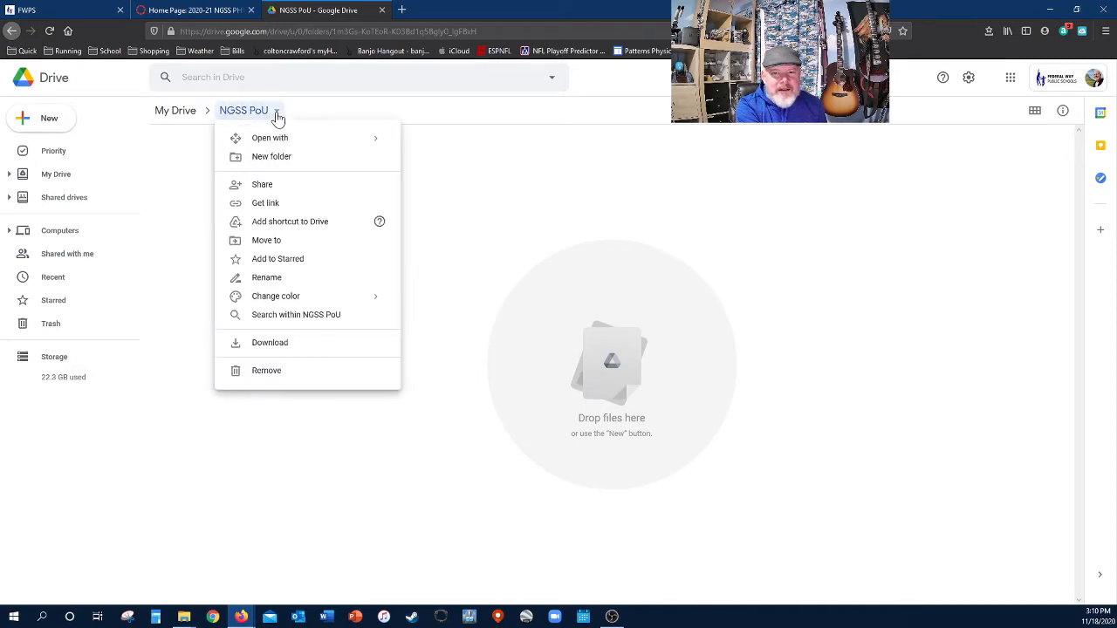
- Share NGSS PoU as Editor with the teacher's e-mail address and send the invitation
click(262, 187)
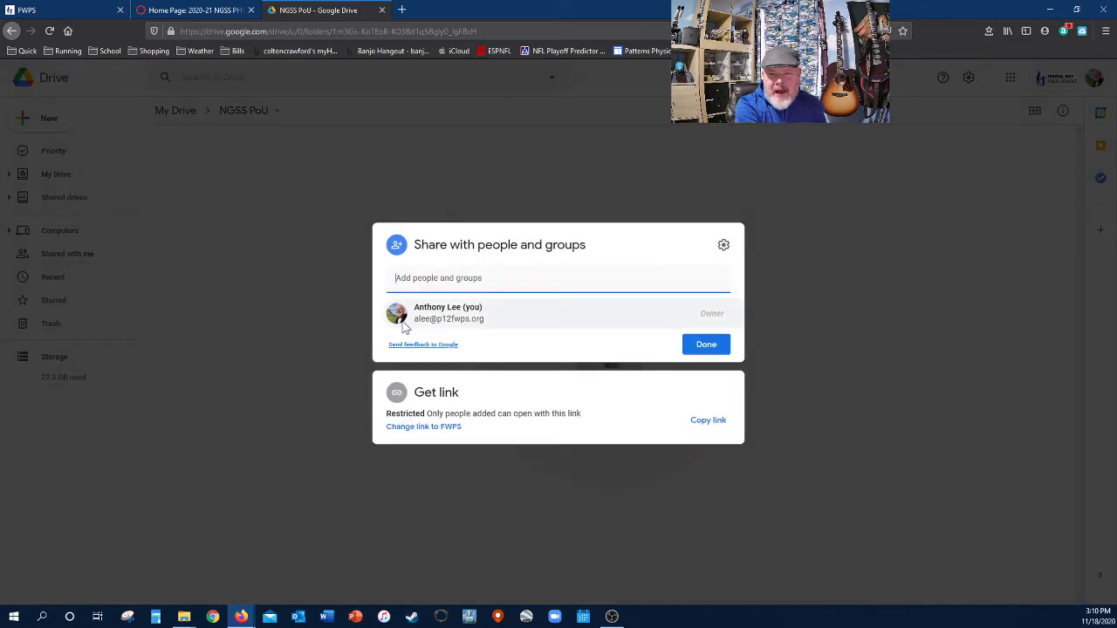
click(427, 278)
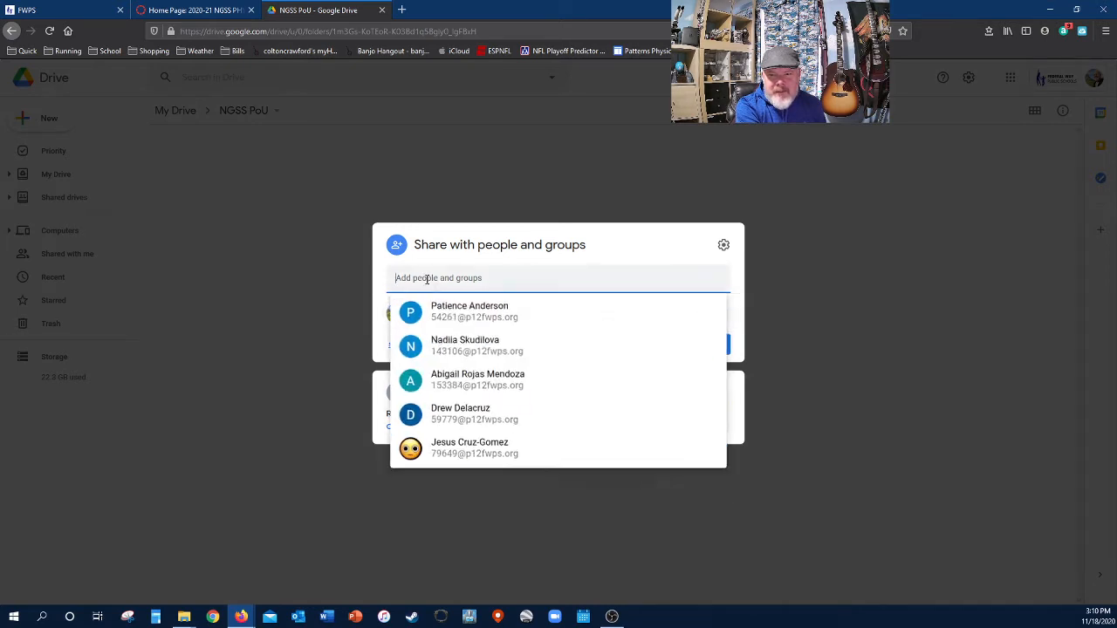
mouse_move(541, 309)
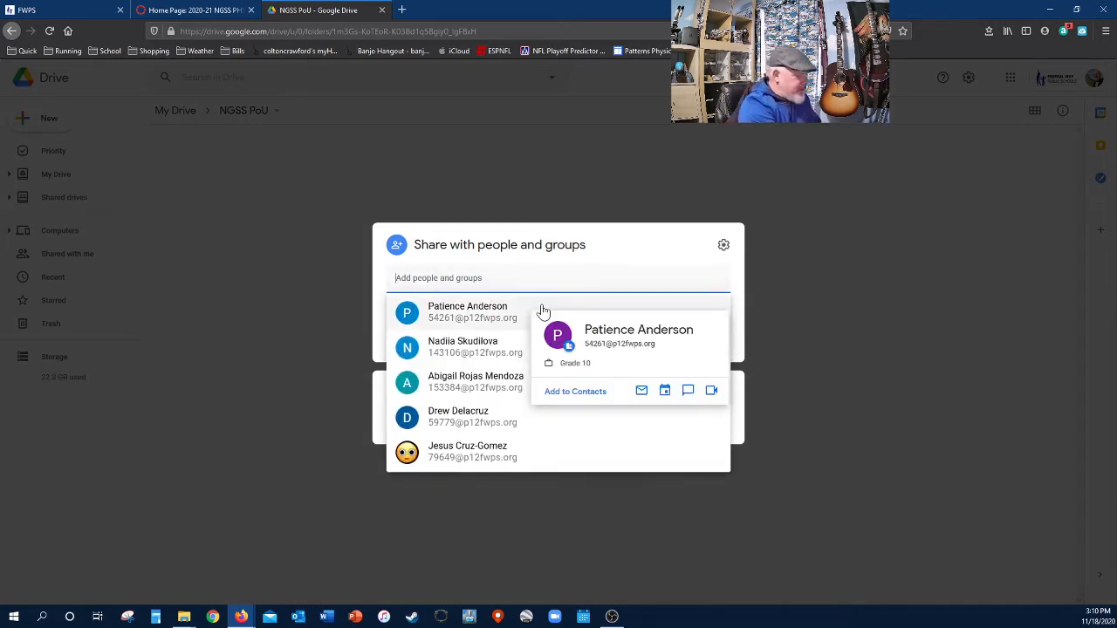
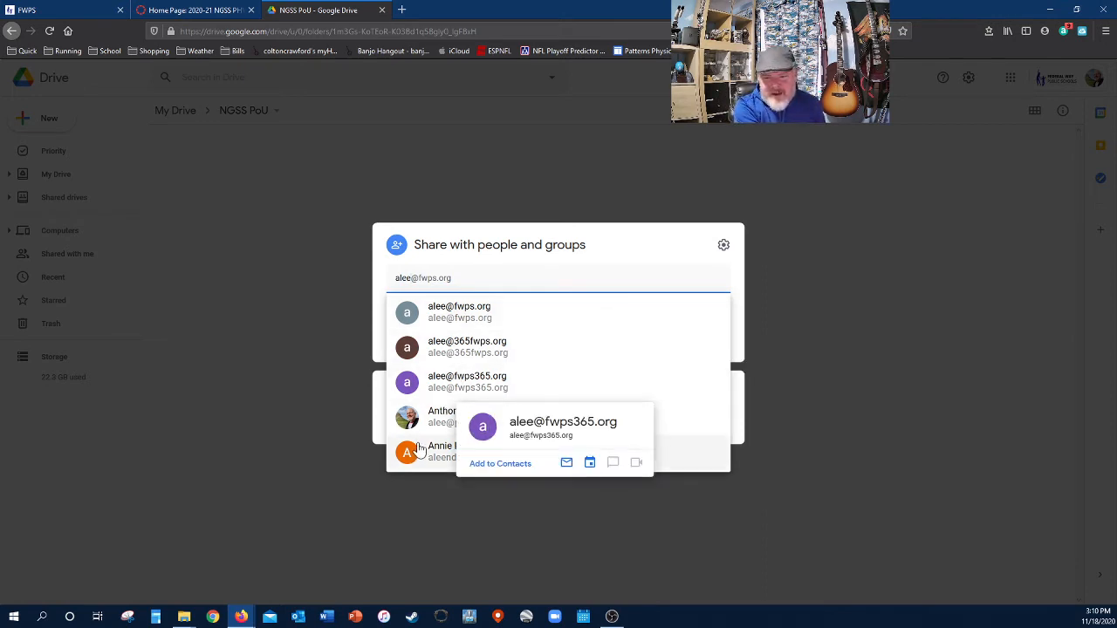
mouse_move(451, 429)
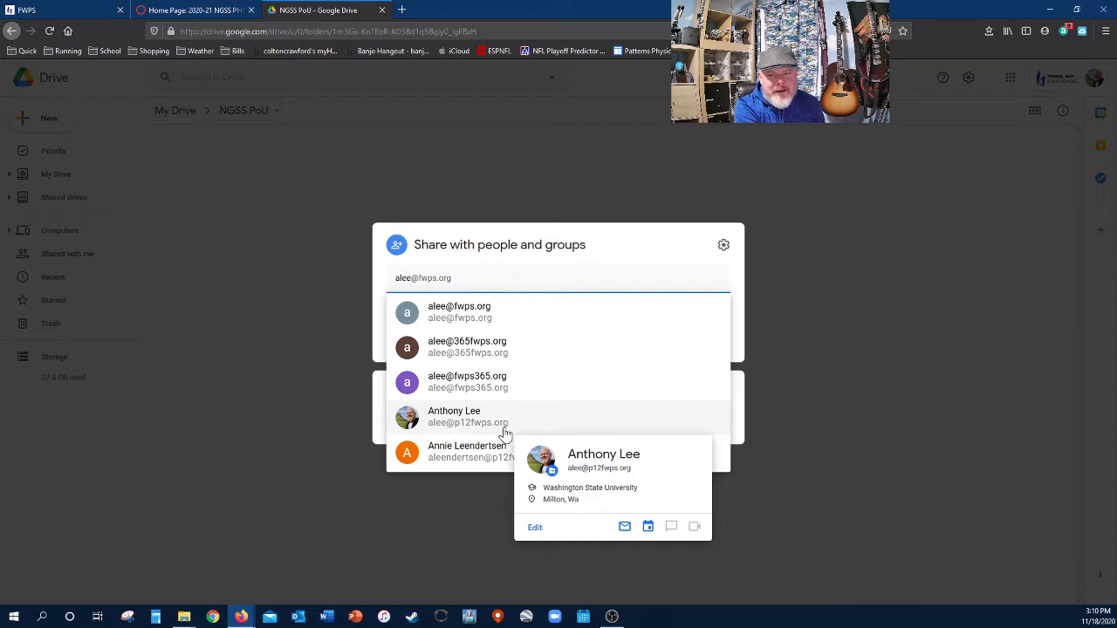
click(415, 419)
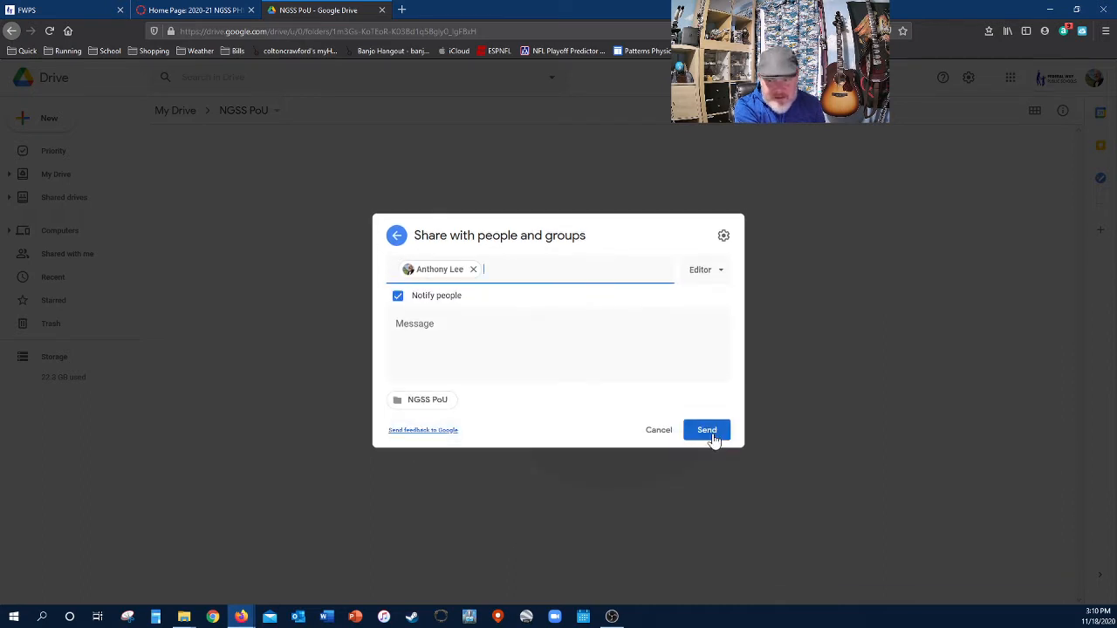
click(707, 430)
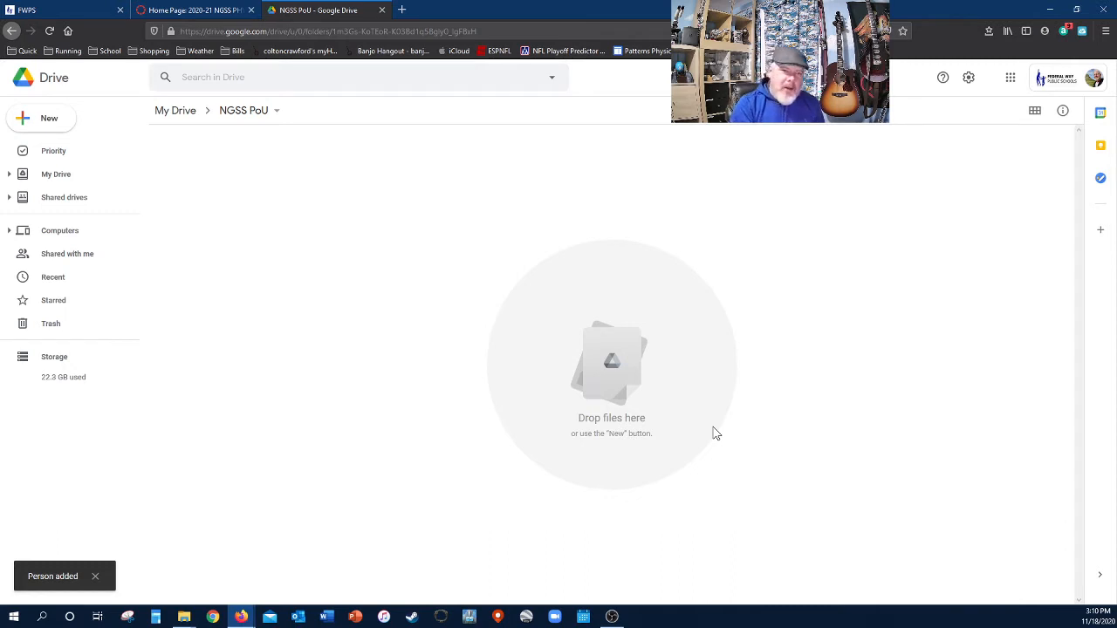
- Add a 'Unit 1' subfolder inside NGSS PoU
click(49, 118)
click(55, 129)
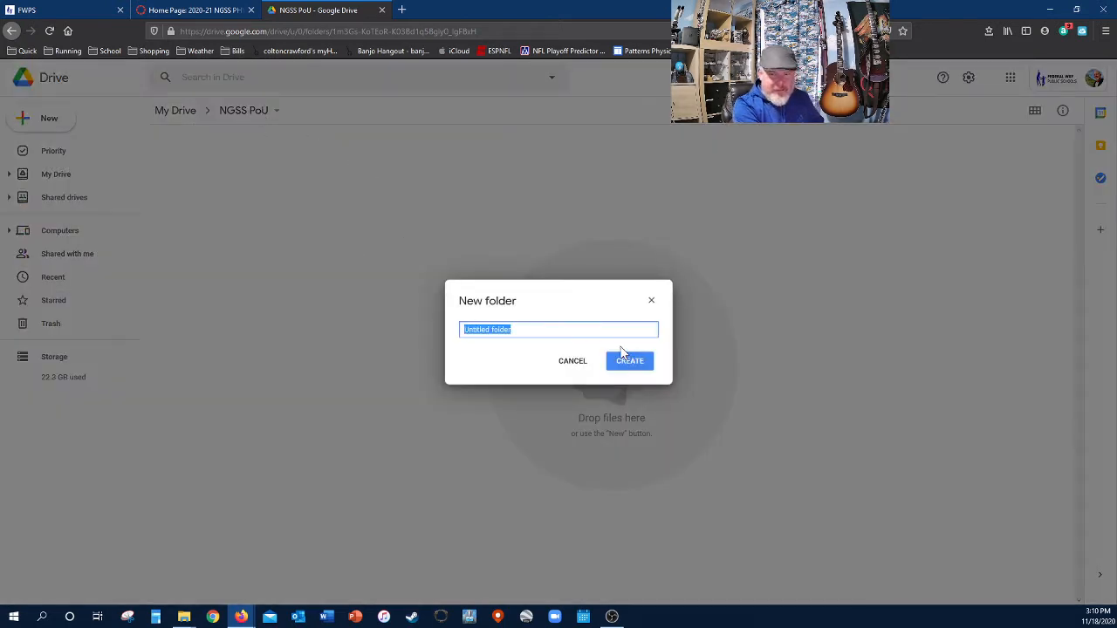
text(Unit 1)
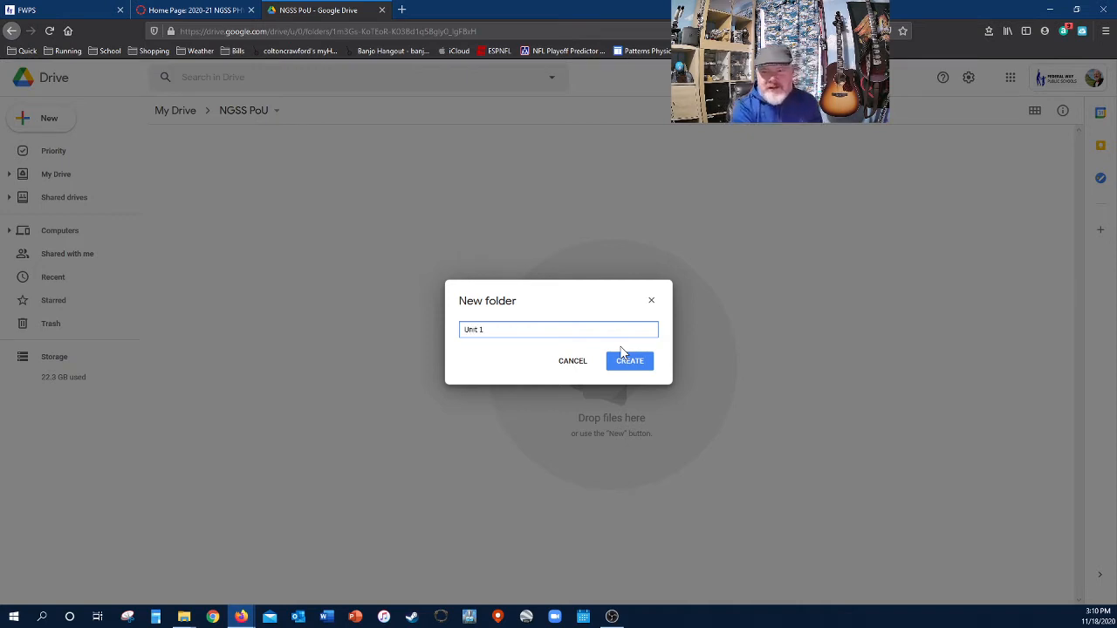
click(627, 362)
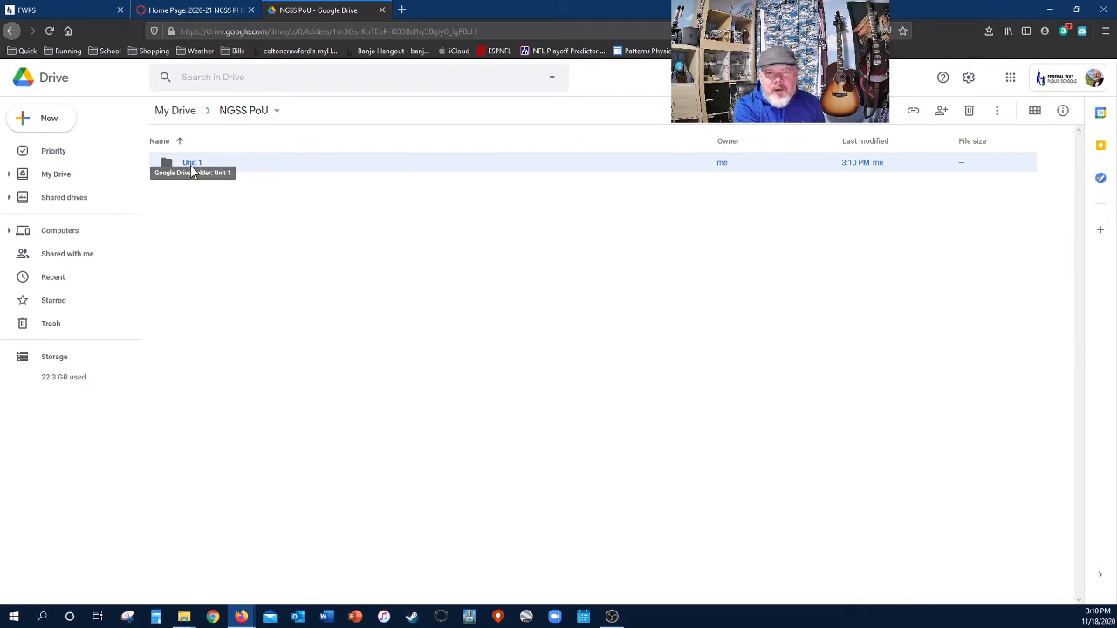
- Enter the Unit 1 folder, then open and close its breadcrumb menu
double_click(187, 163)
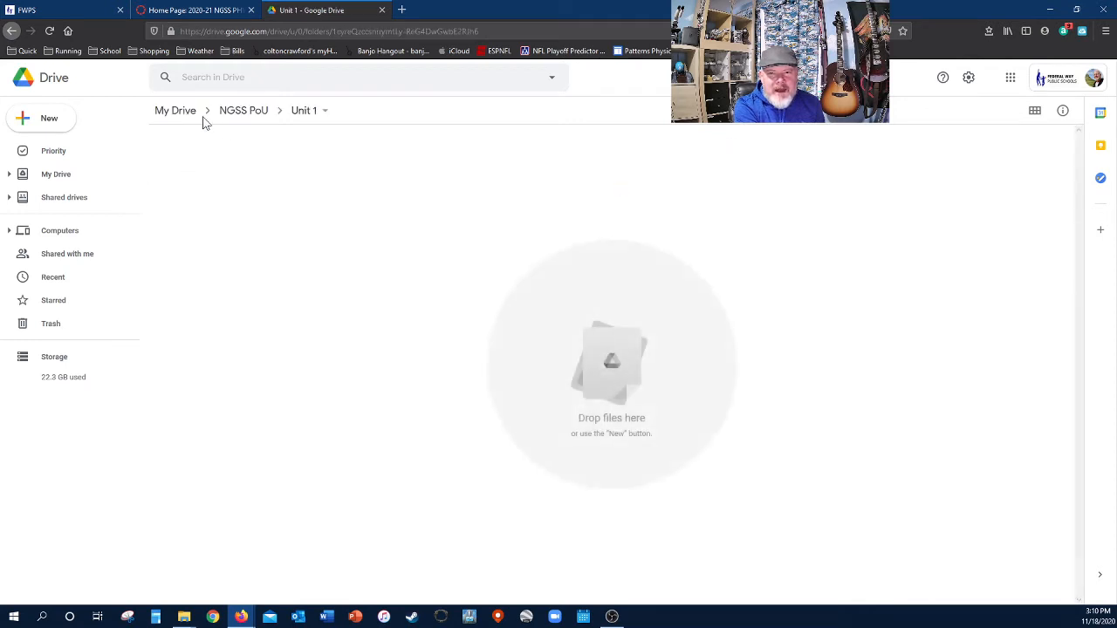
click(326, 116)
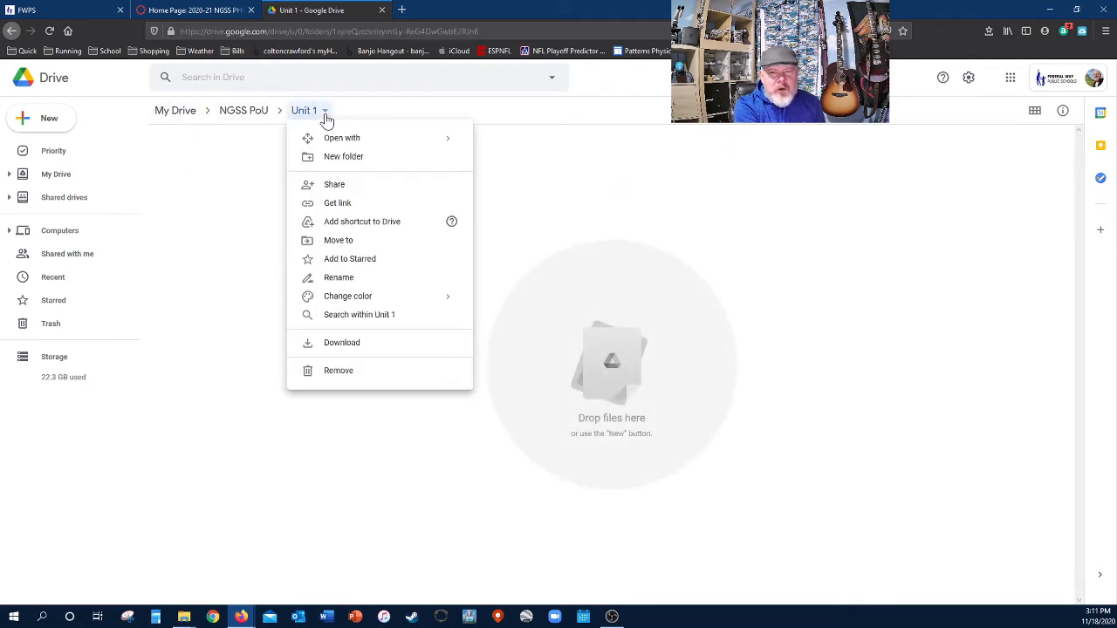
click(347, 114)
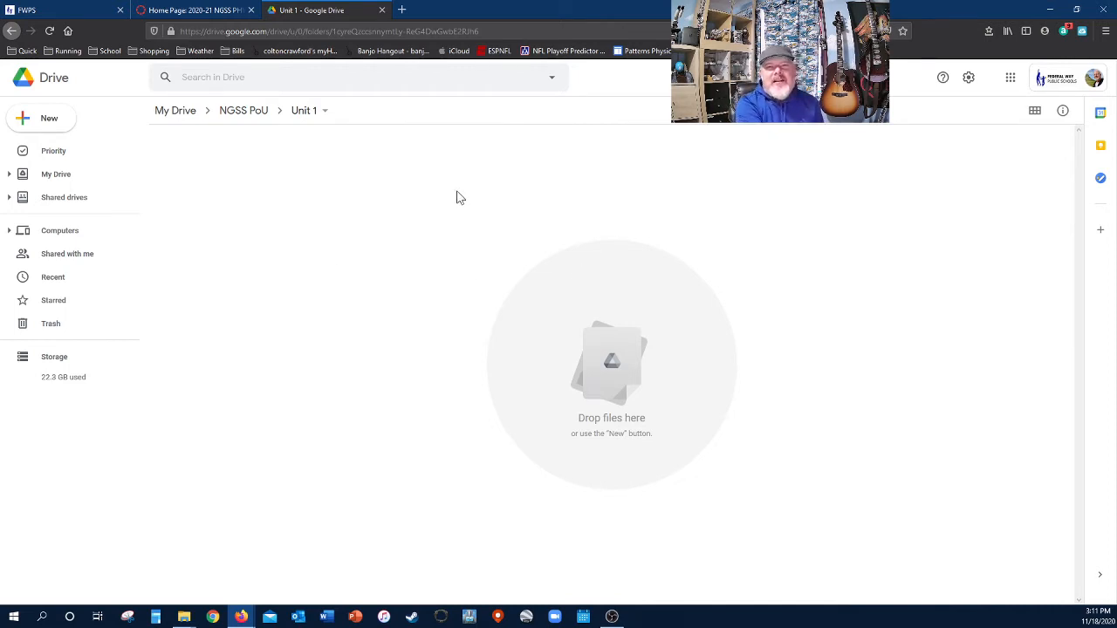
- From Canvas, open the Wednesday 11.18.2020 asynchronous page's Week 2 assignment Google document
click(192, 10)
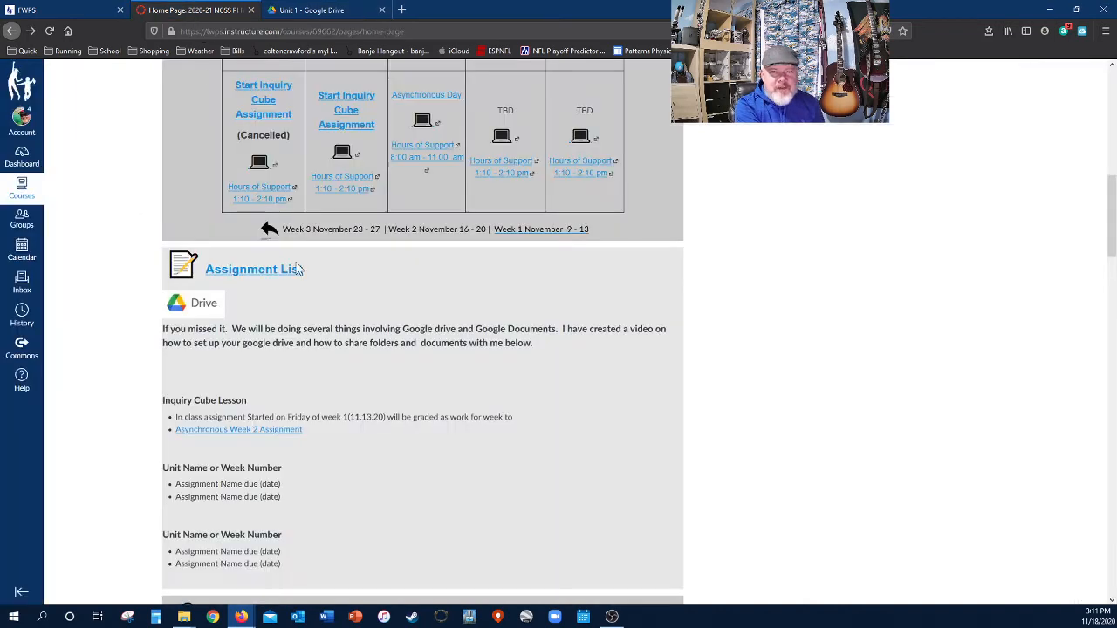
scroll(559, 331, up, 3)
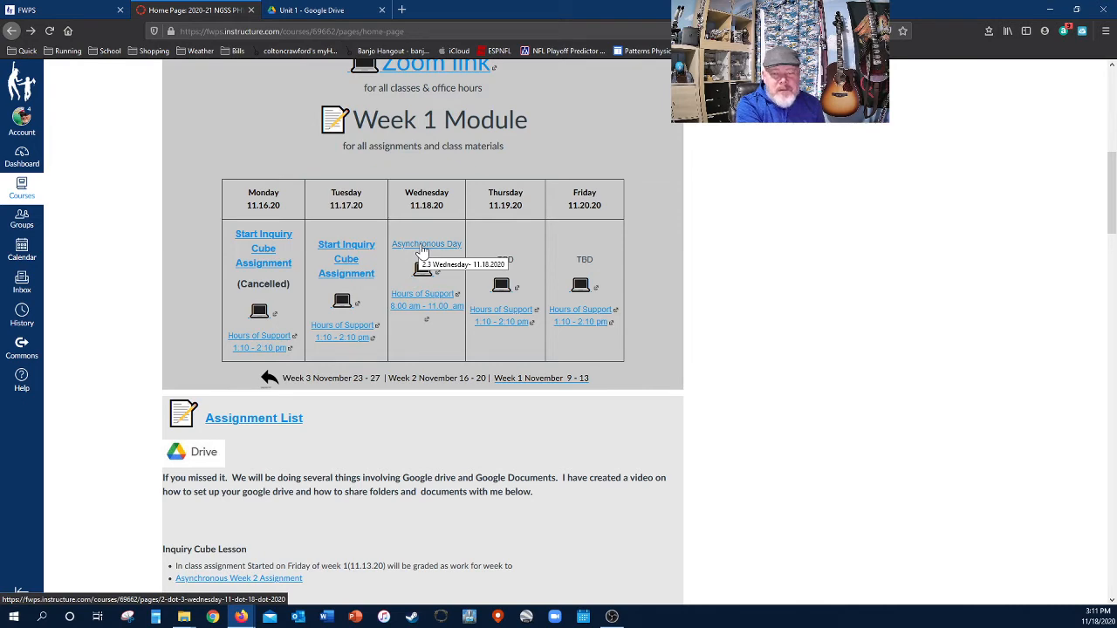
click(422, 247)
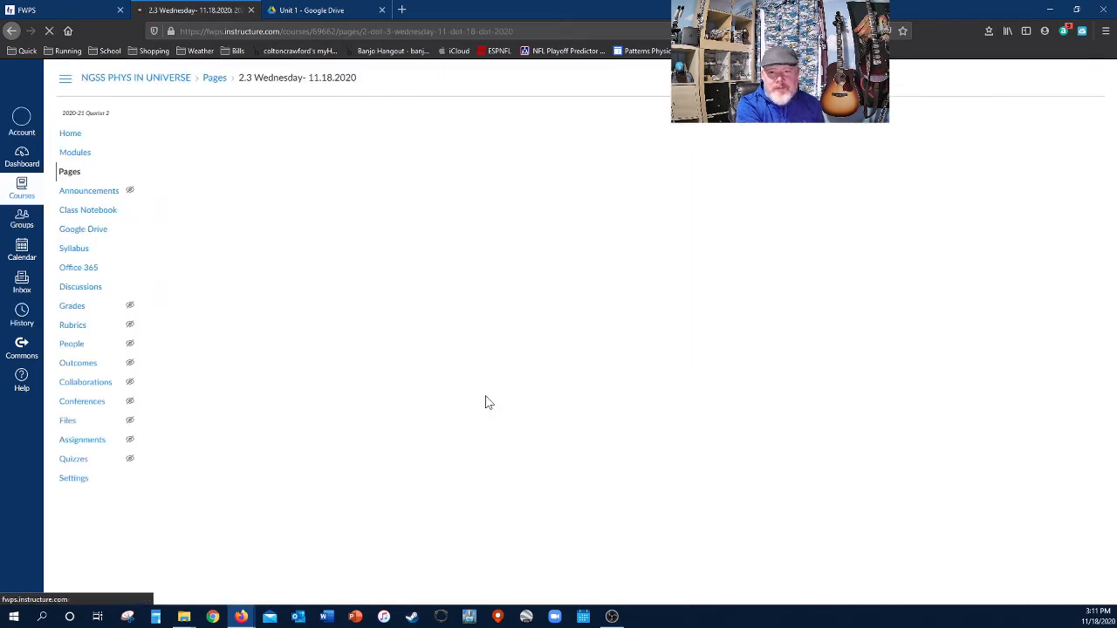
scroll(429, 312, down, 5)
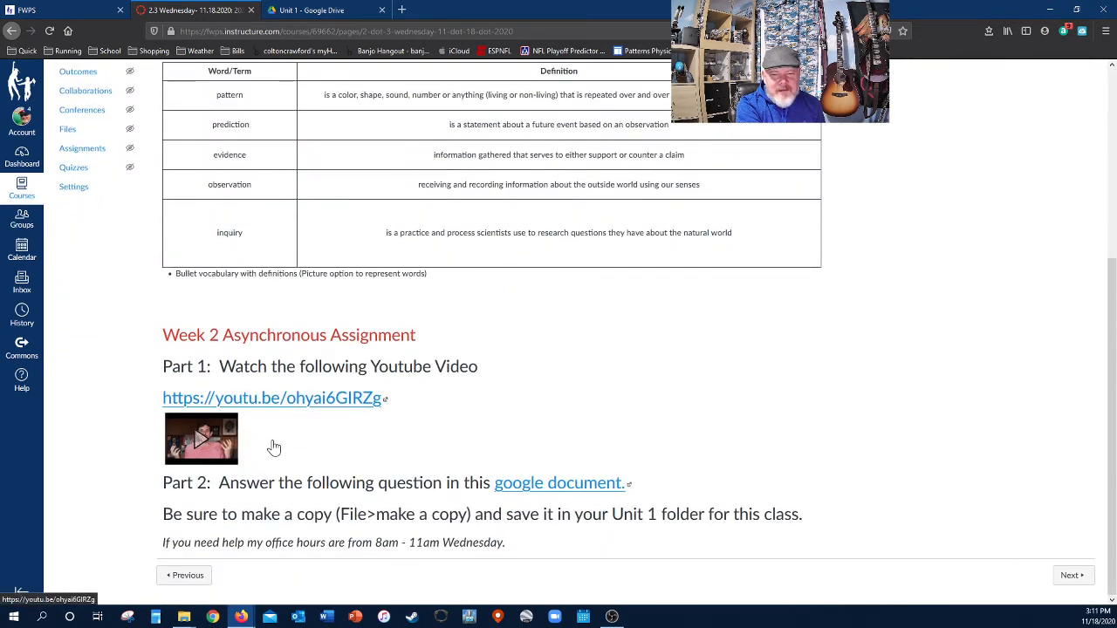
click(560, 489)
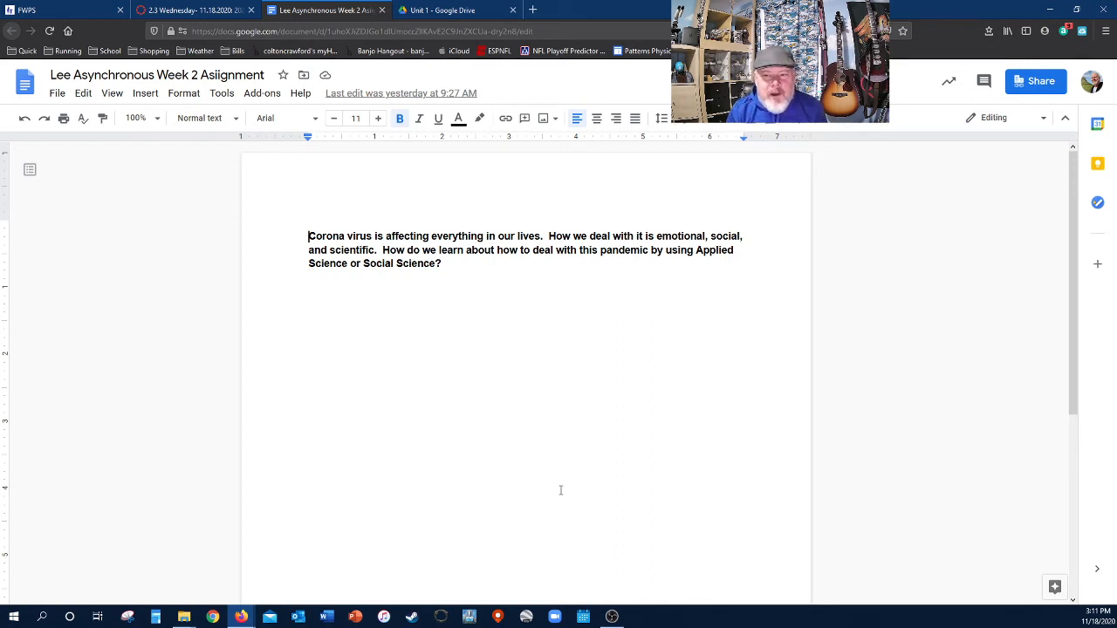
- Open the Make a copy dialog for the Week 2 assignment document
click(546, 370)
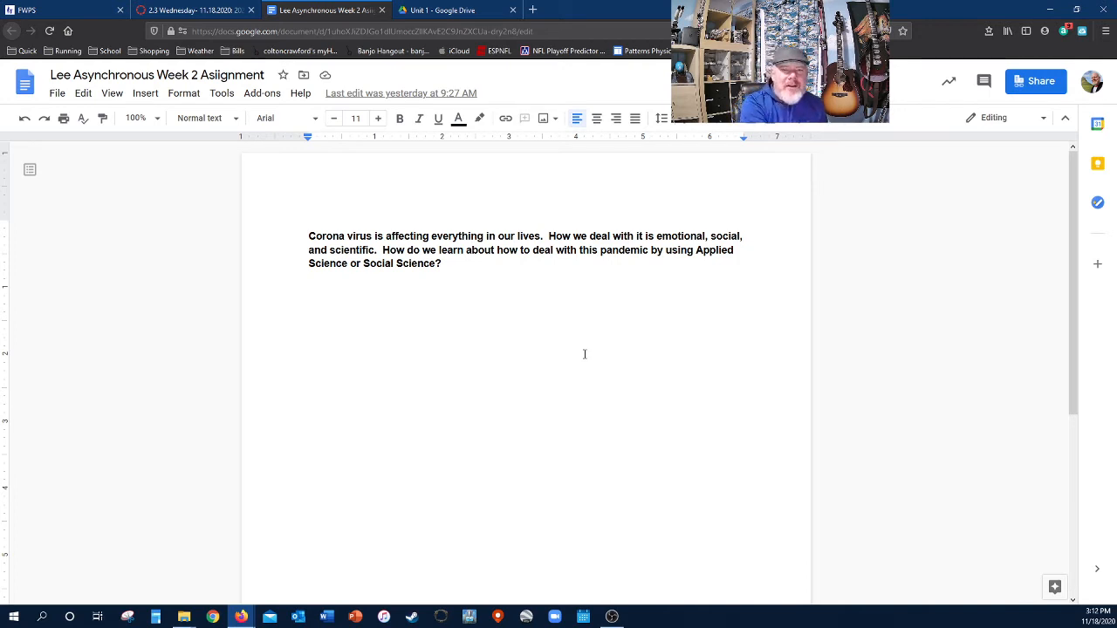
click(58, 94)
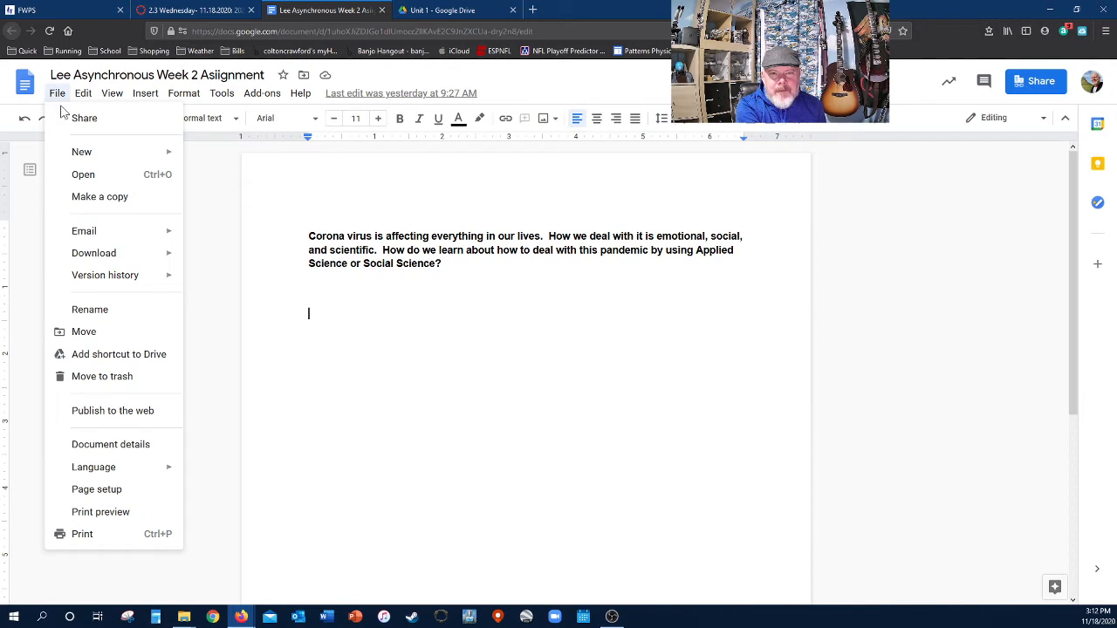
click(112, 199)
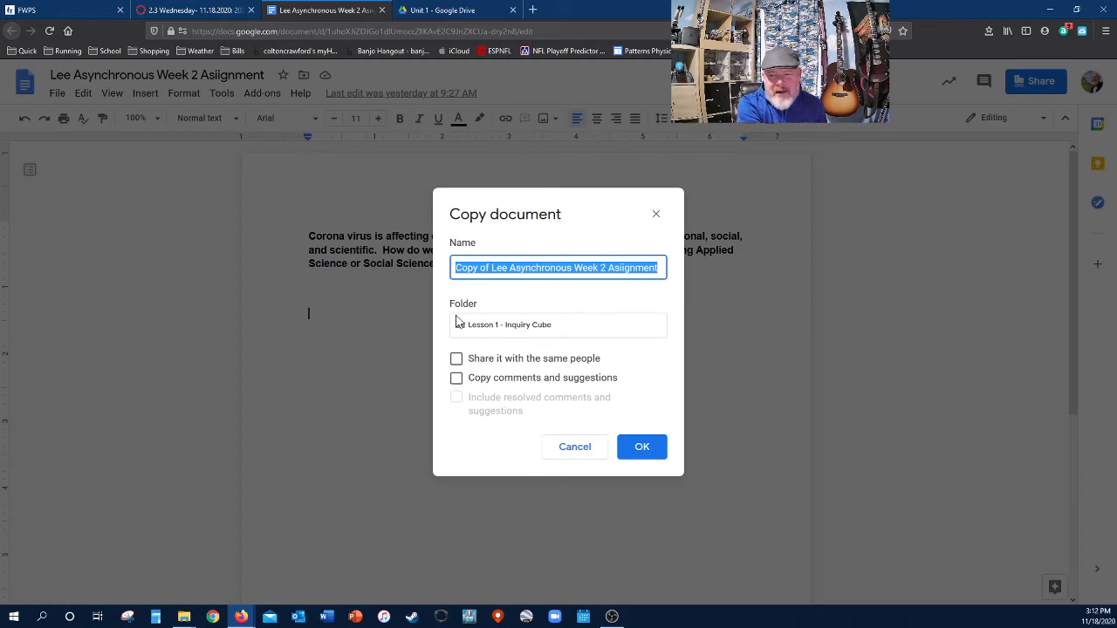
- Change the copy's folder from Lesson 1 - Inquiry Cube to My Drive > NGSS PoU > Unit 1
click(519, 331)
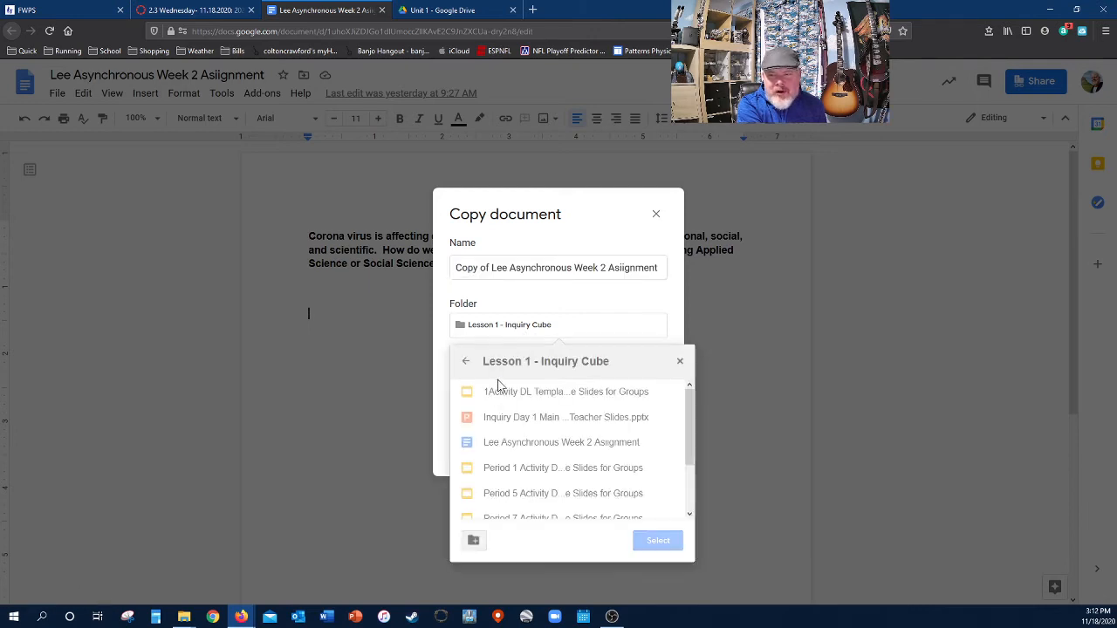
click(466, 365)
click(468, 366)
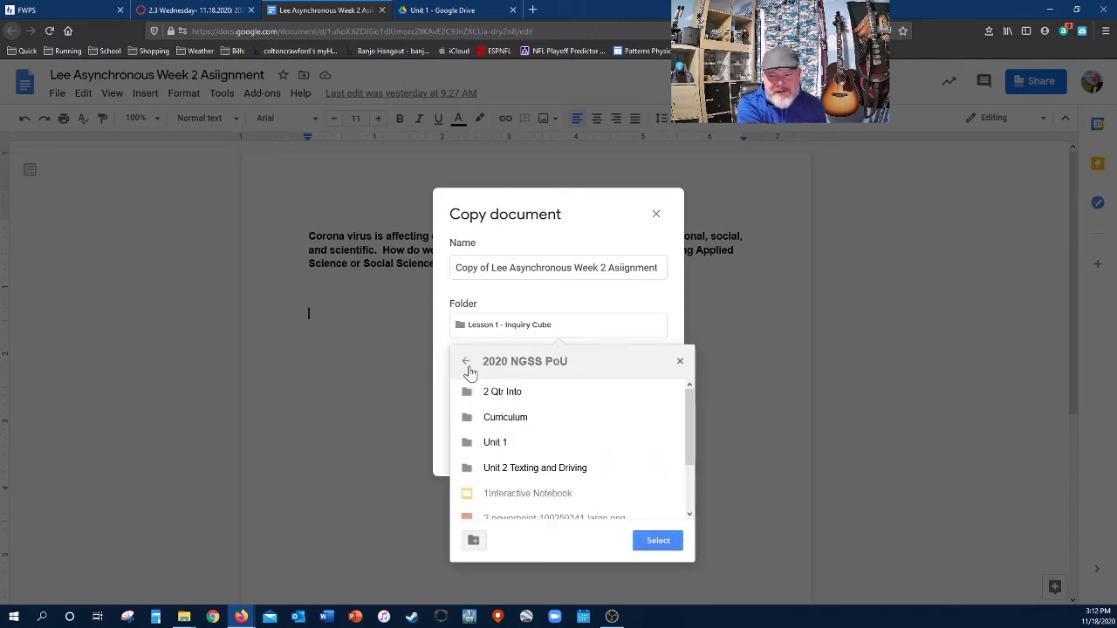
click(468, 366)
click(467, 367)
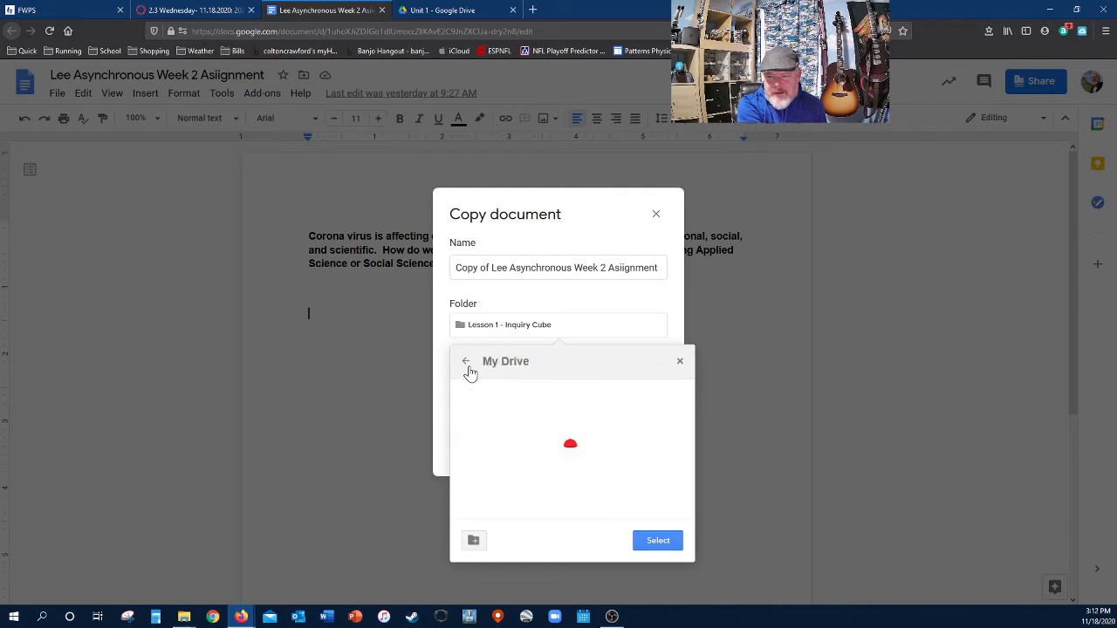
click(467, 368)
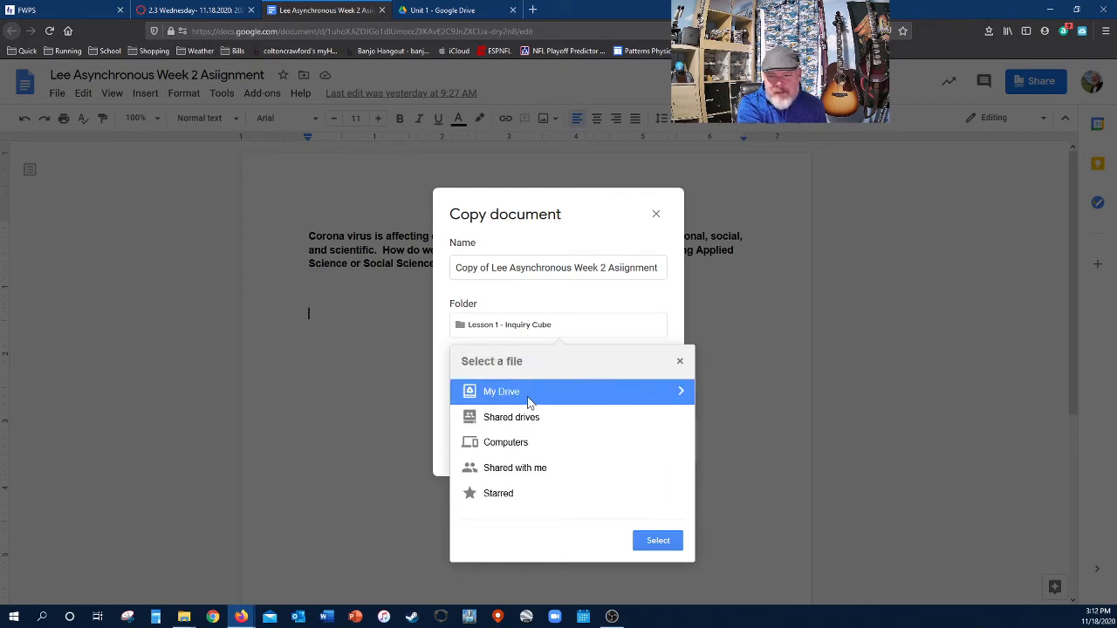
click(681, 392)
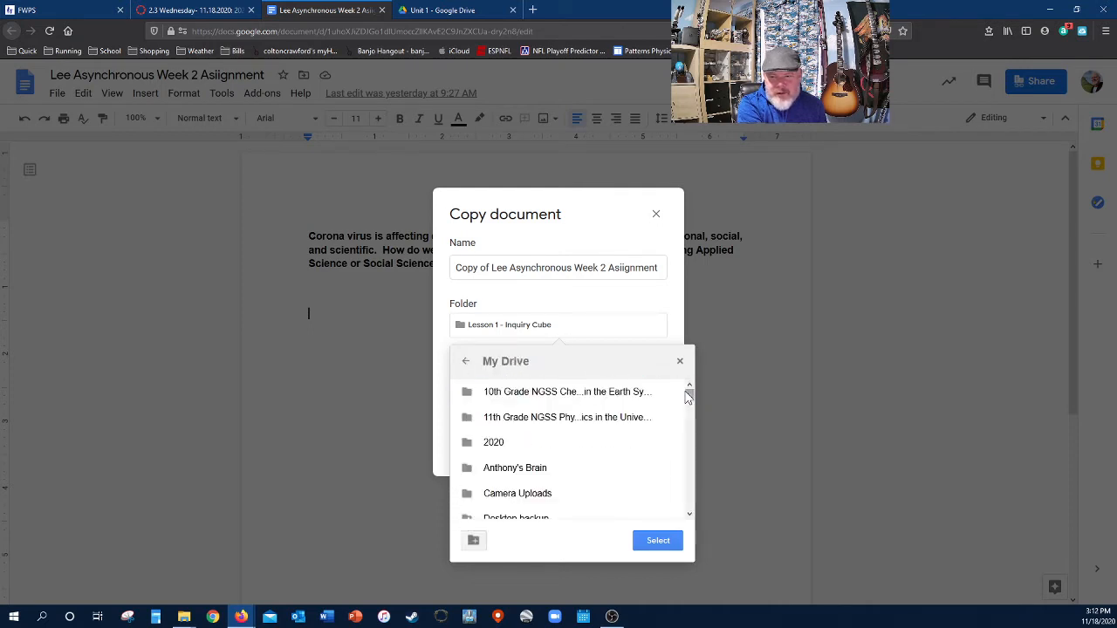
scroll(540, 443, down, 10)
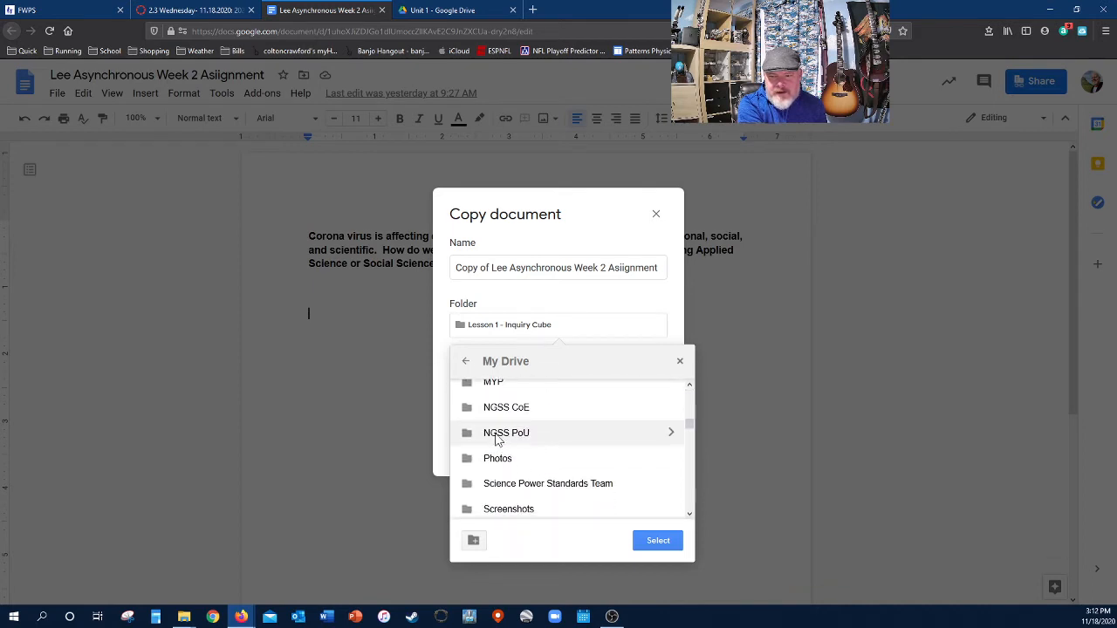
click(670, 436)
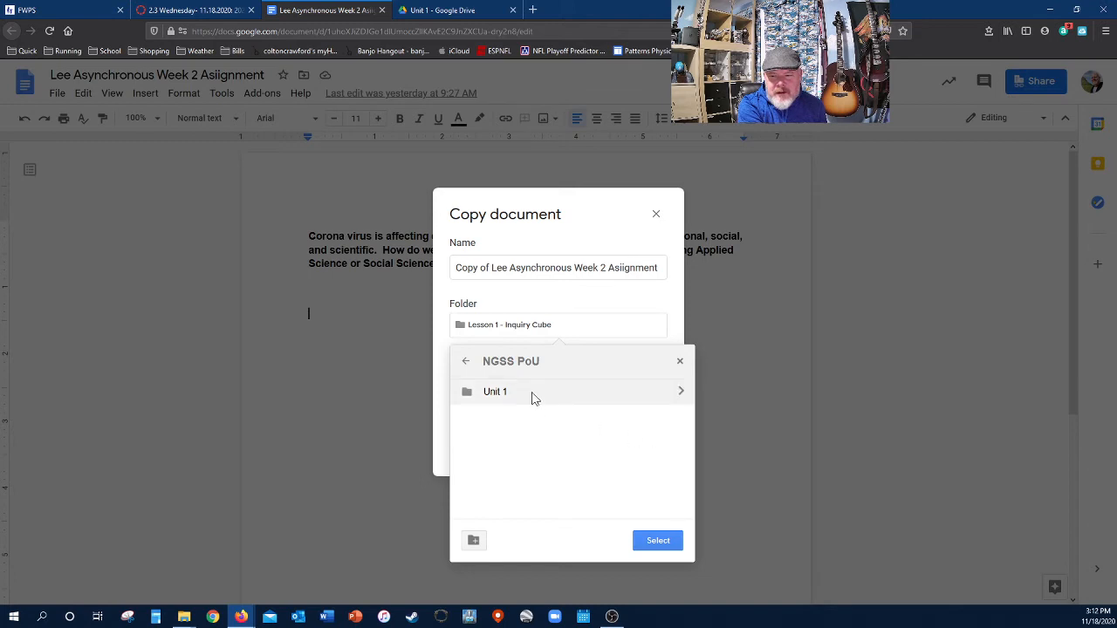
click(680, 394)
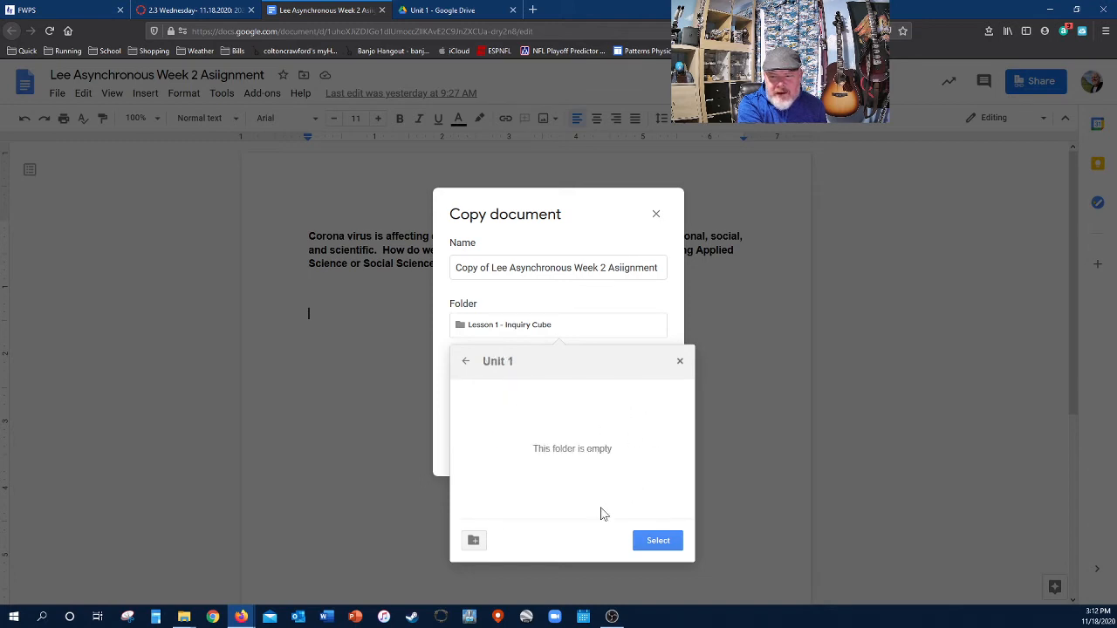
click(657, 541)
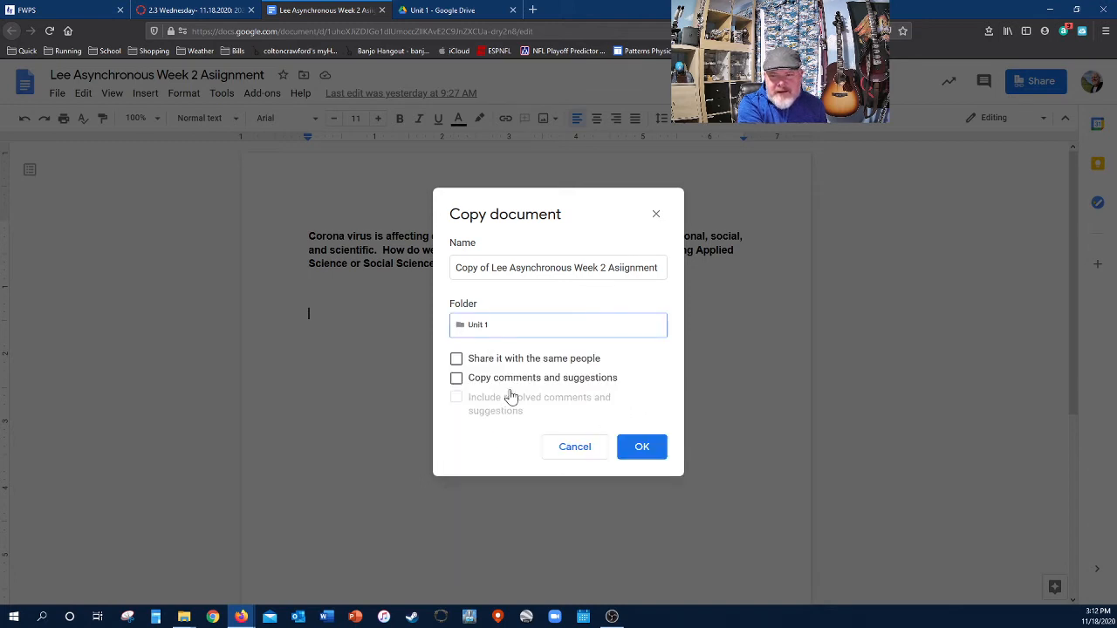
- Replace the 'Copy of' prefix with '2' and the student's name, then create the copy
click(491, 268)
click(492, 267)
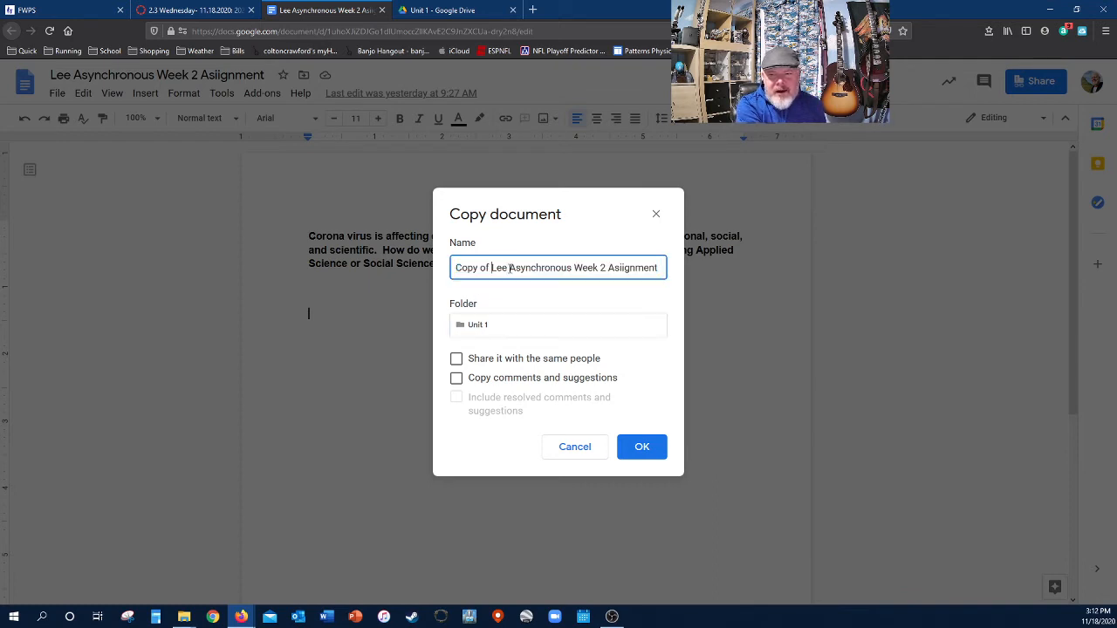
drag(510, 268, 452, 268)
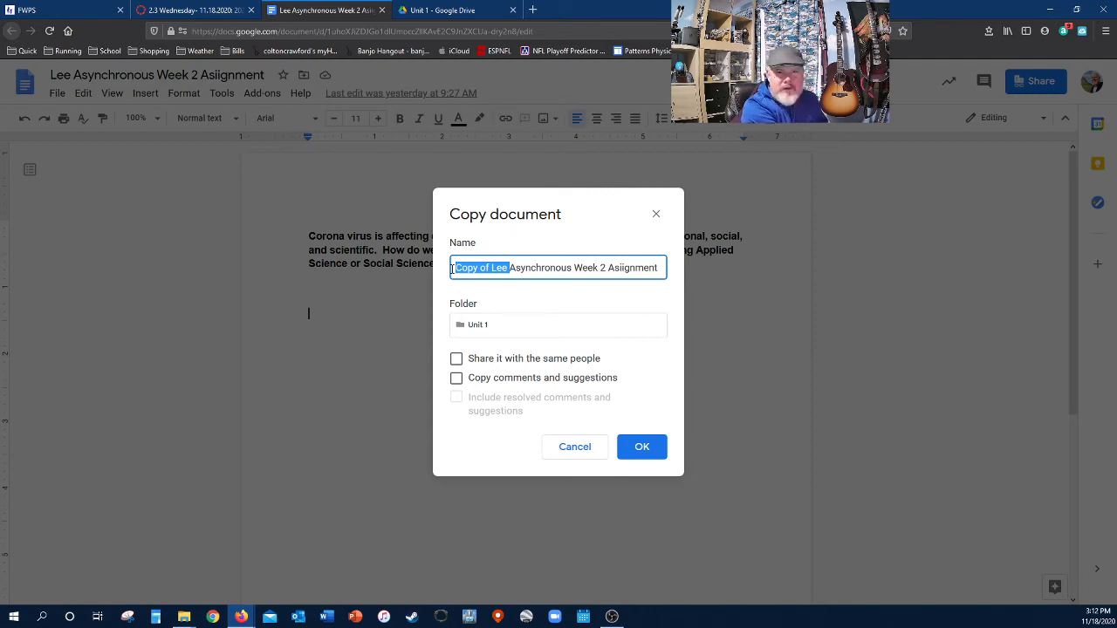
text(Freddie)
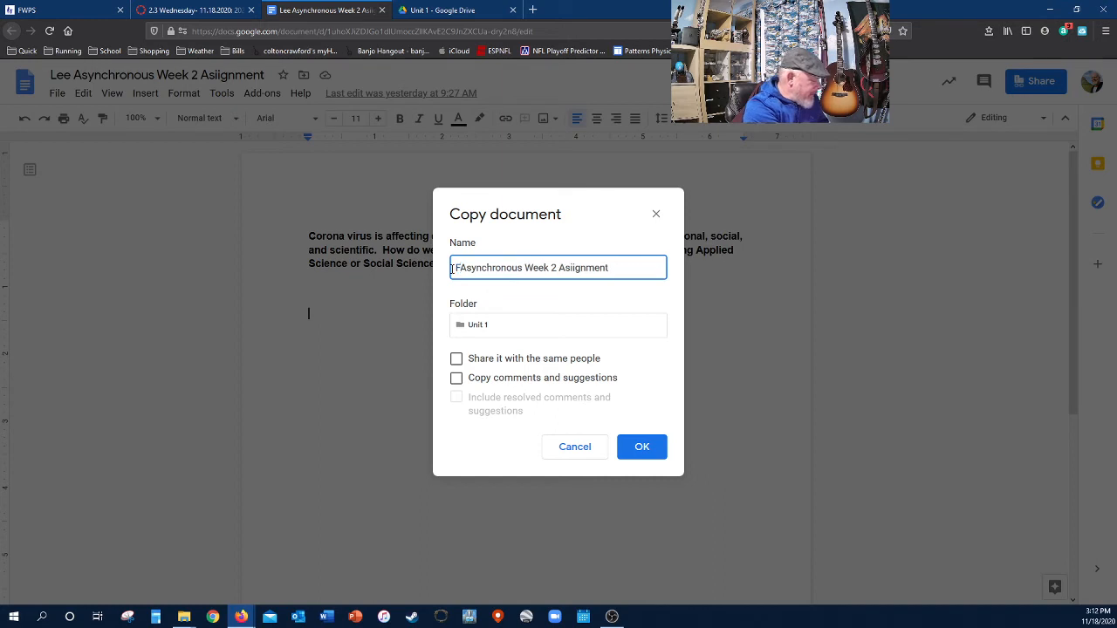
text( Mer)
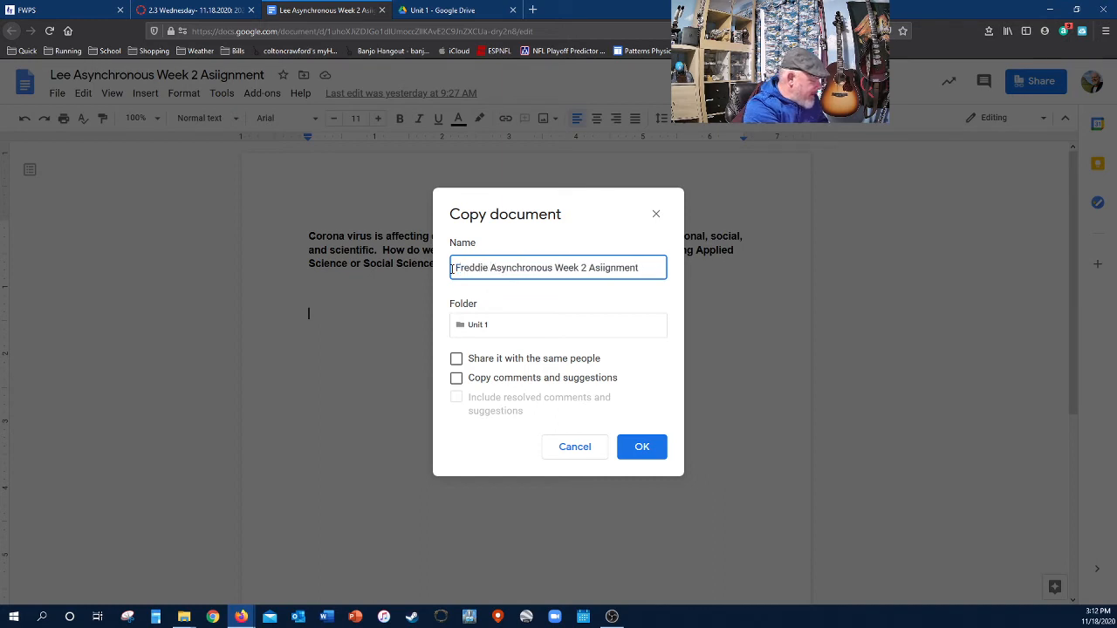
text(cury)
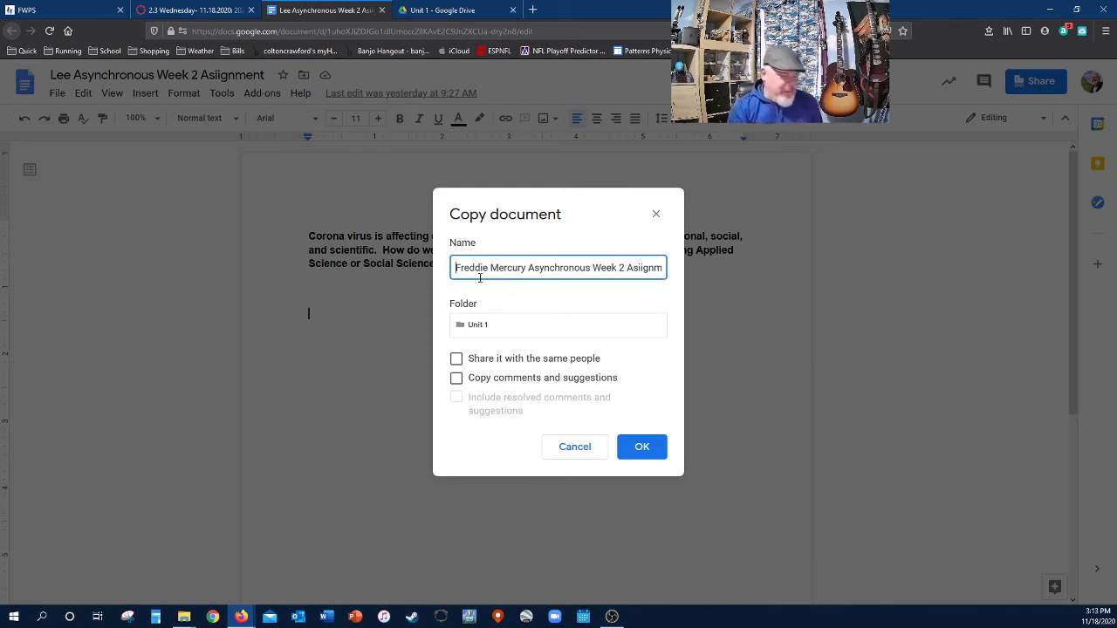
text(2)
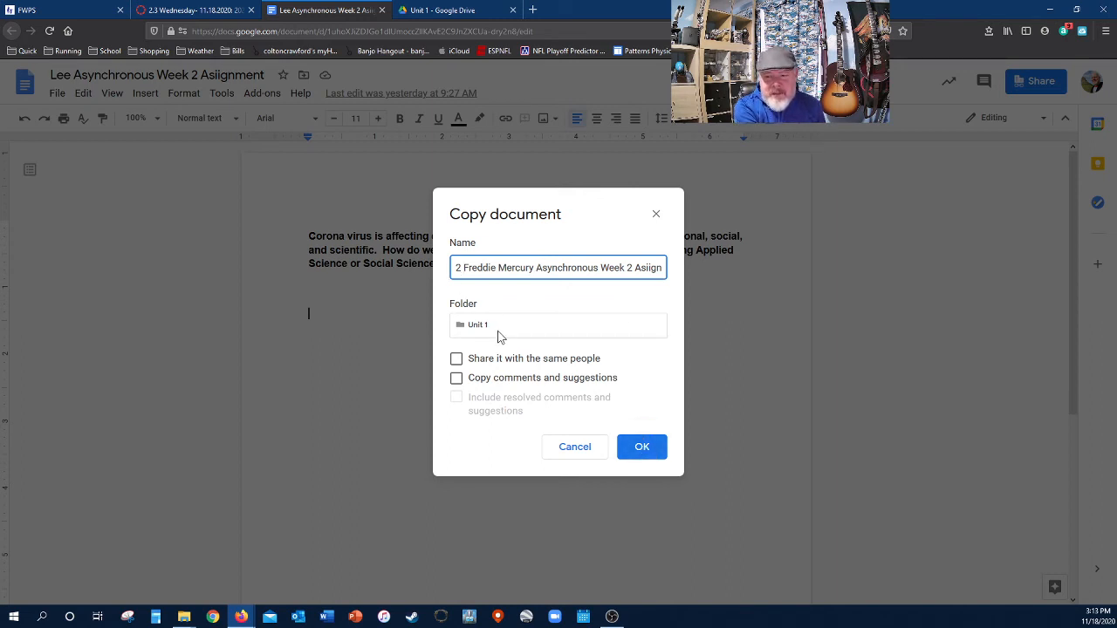
click(652, 452)
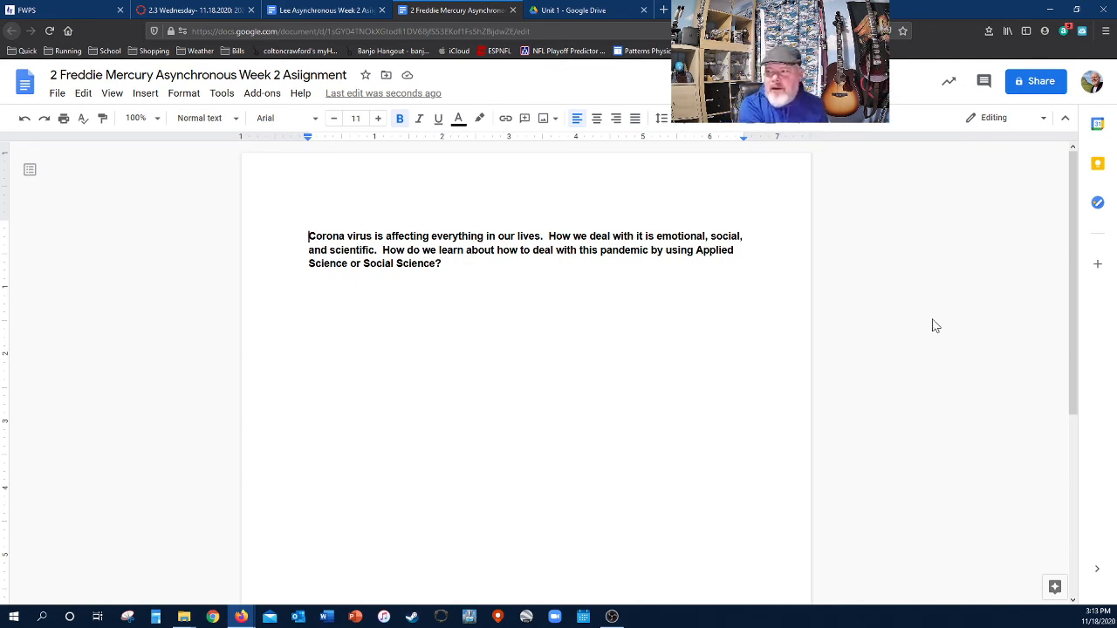
click(1026, 85)
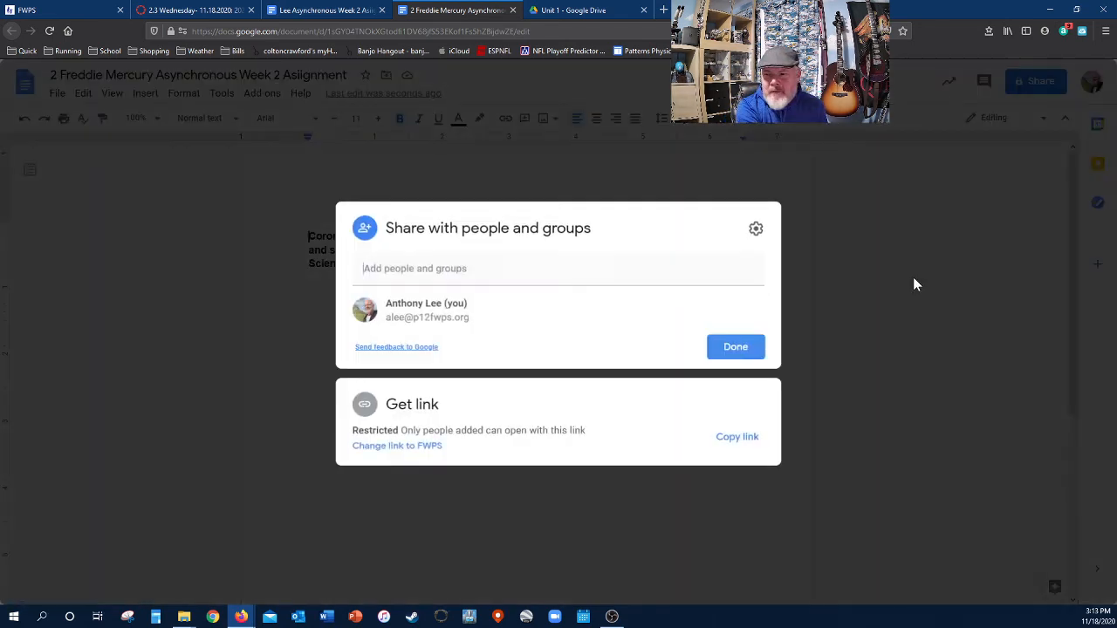
click(436, 269)
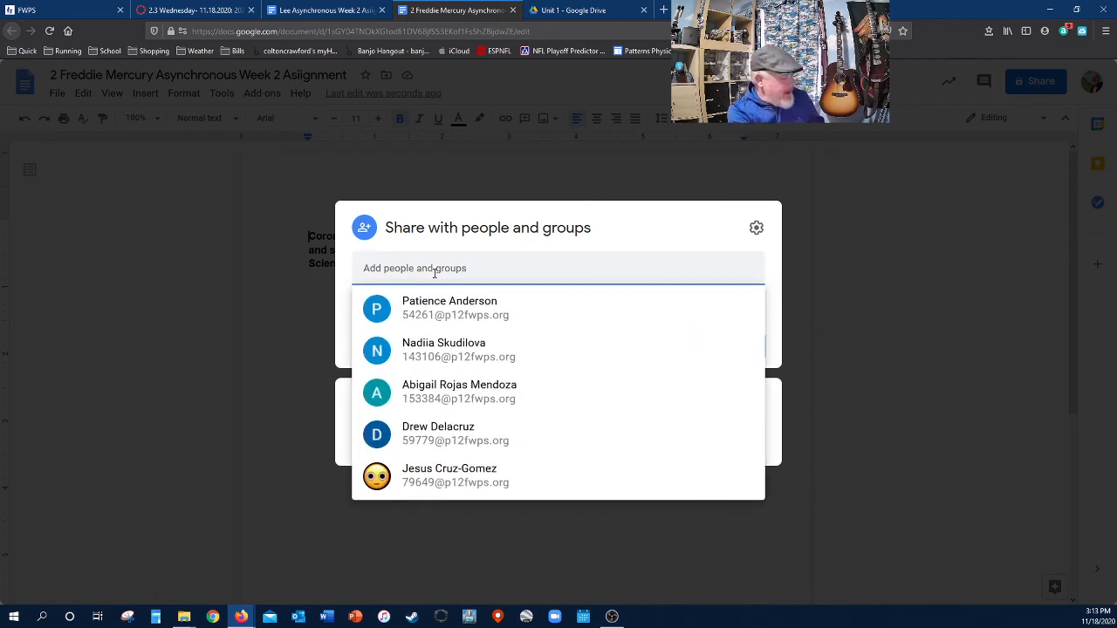
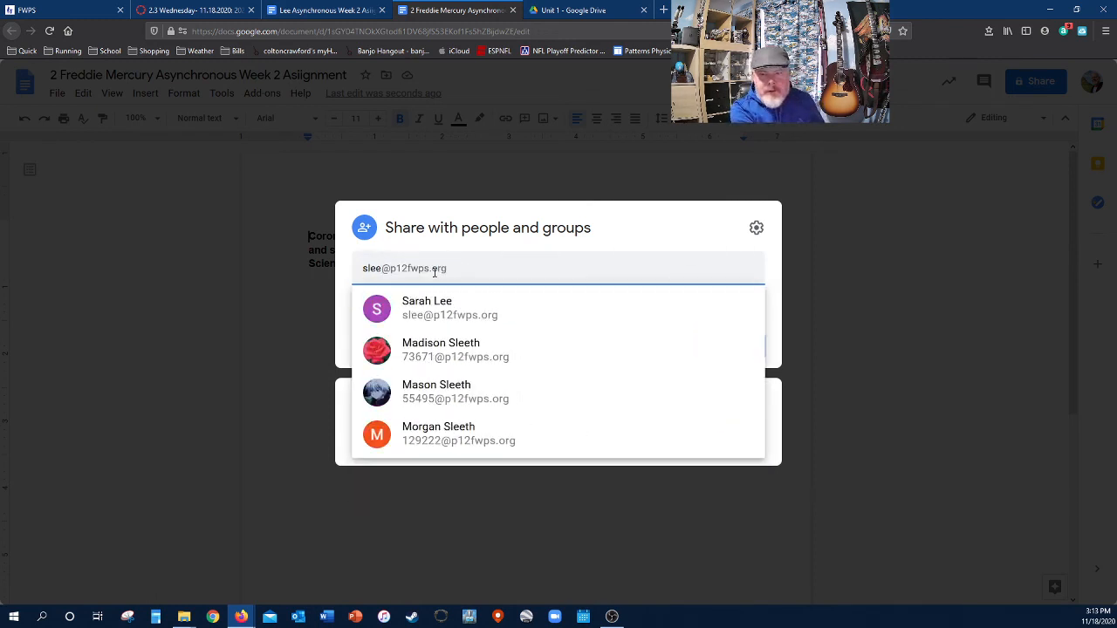
text(alee)
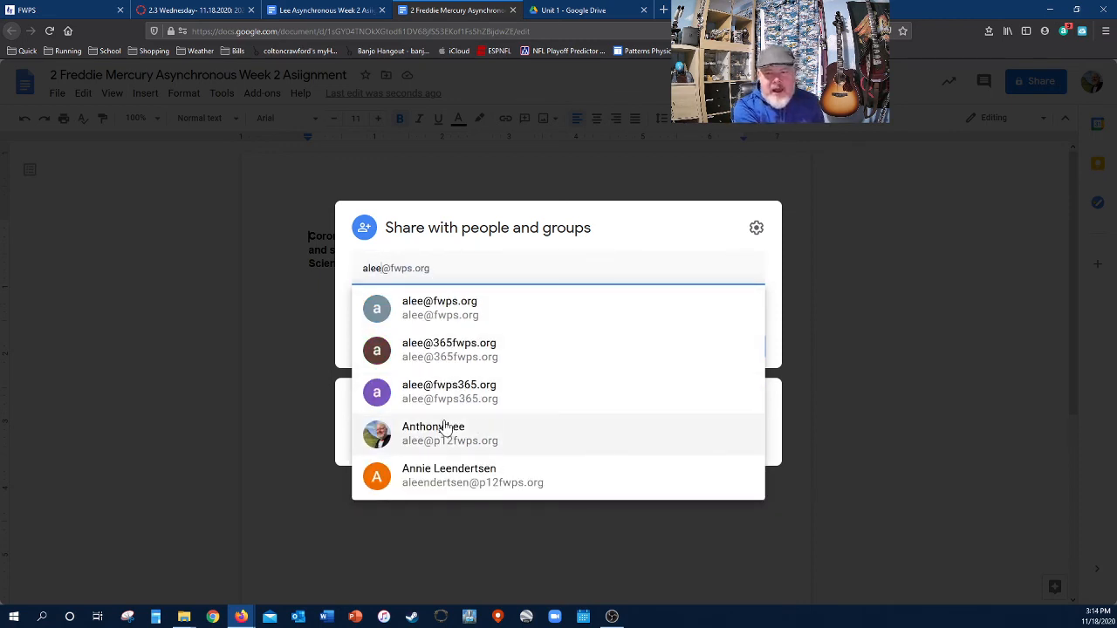
click(489, 434)
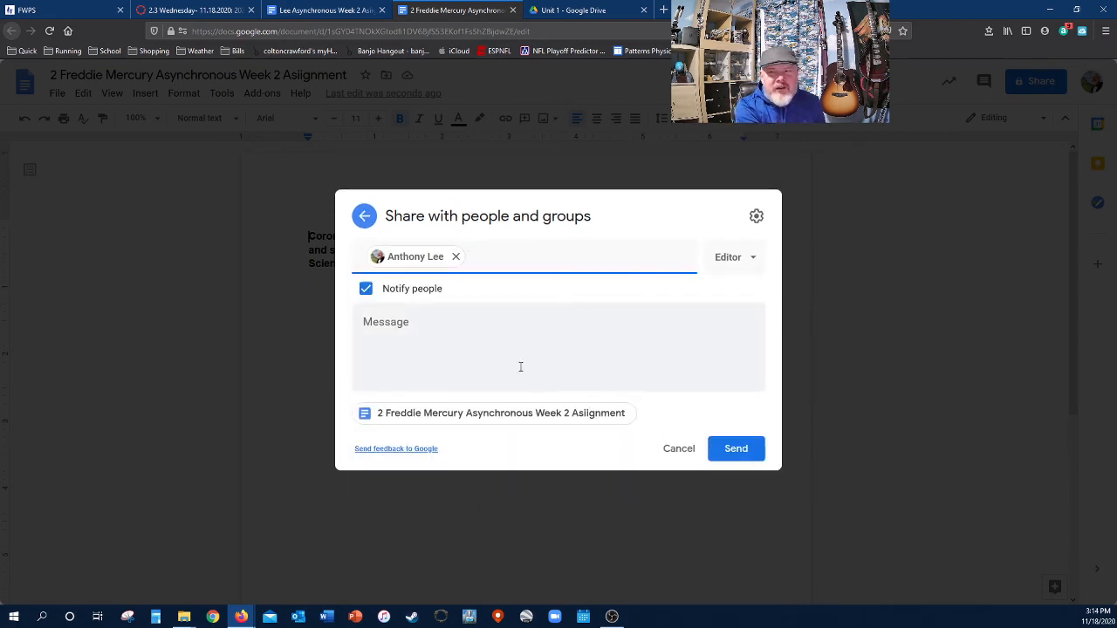
click(472, 350)
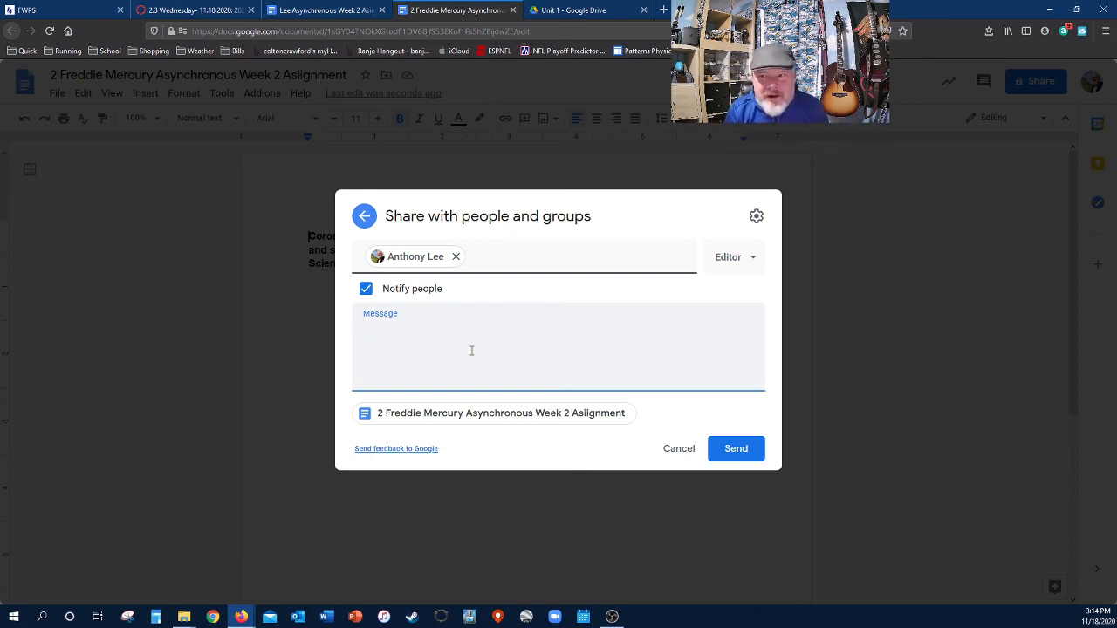
click(925, 279)
click(571, 363)
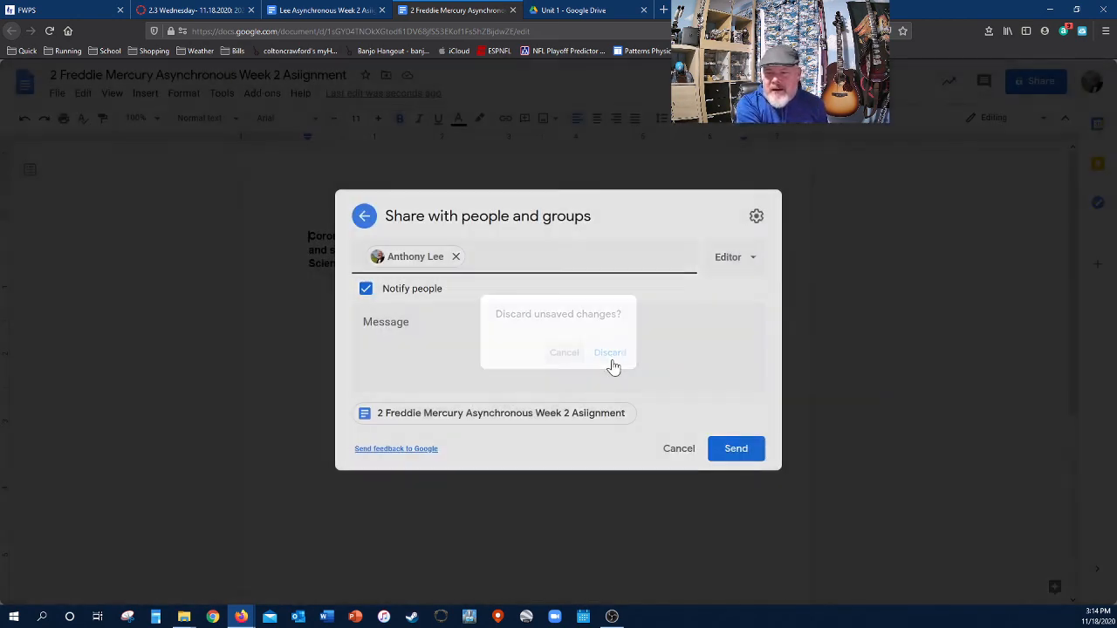
click(841, 350)
click(616, 355)
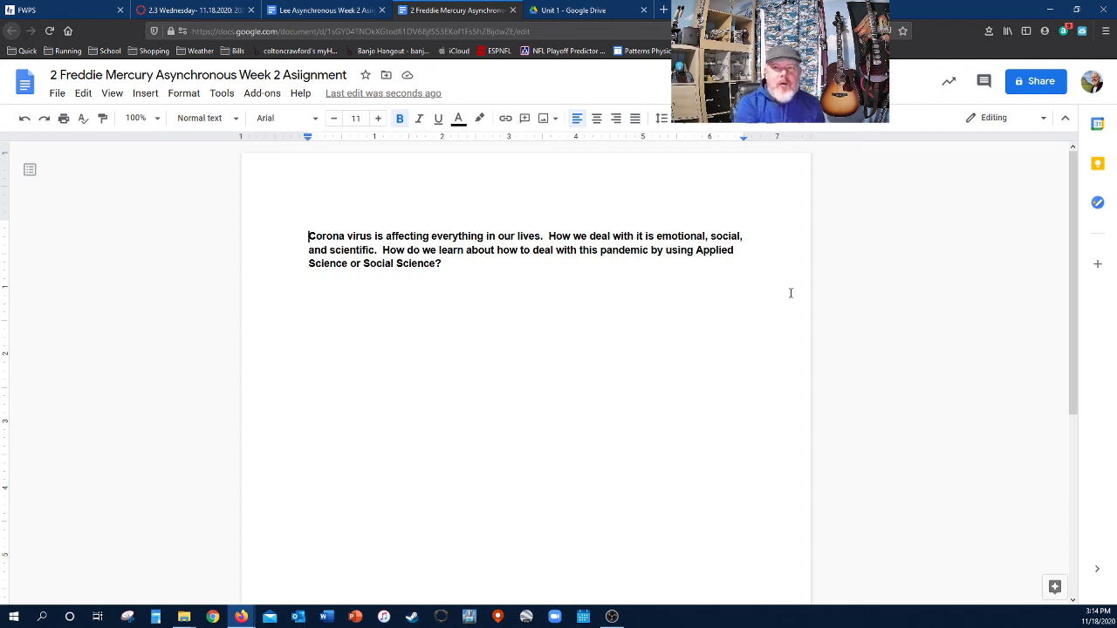
- Close the renamed Week 2 copy and the original assignment document, returning to the Unit 1 folder
click(512, 9)
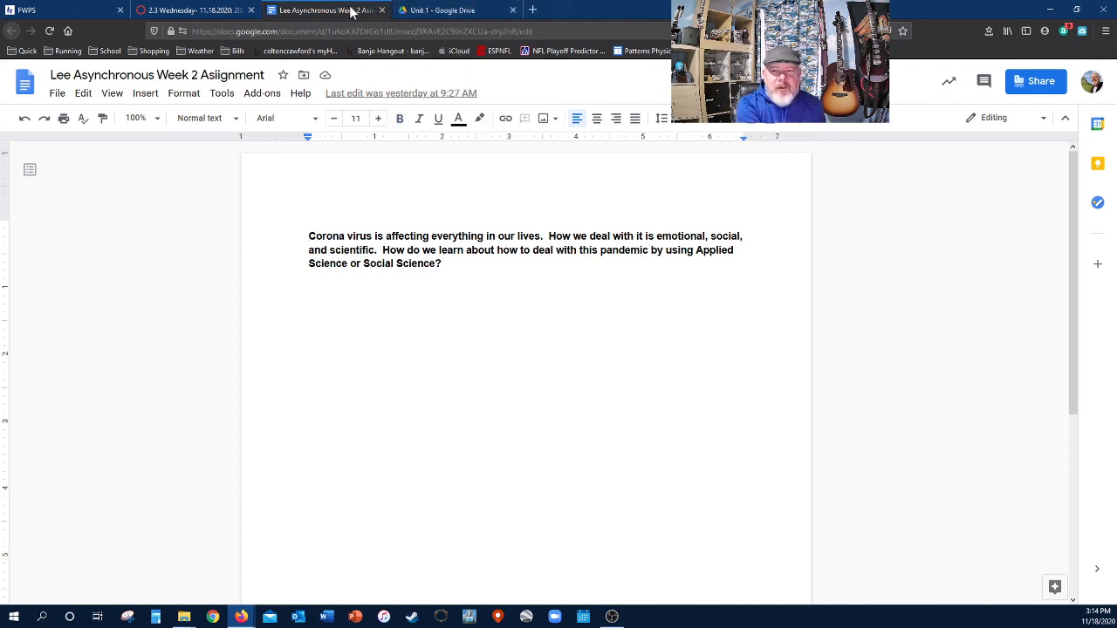
click(382, 10)
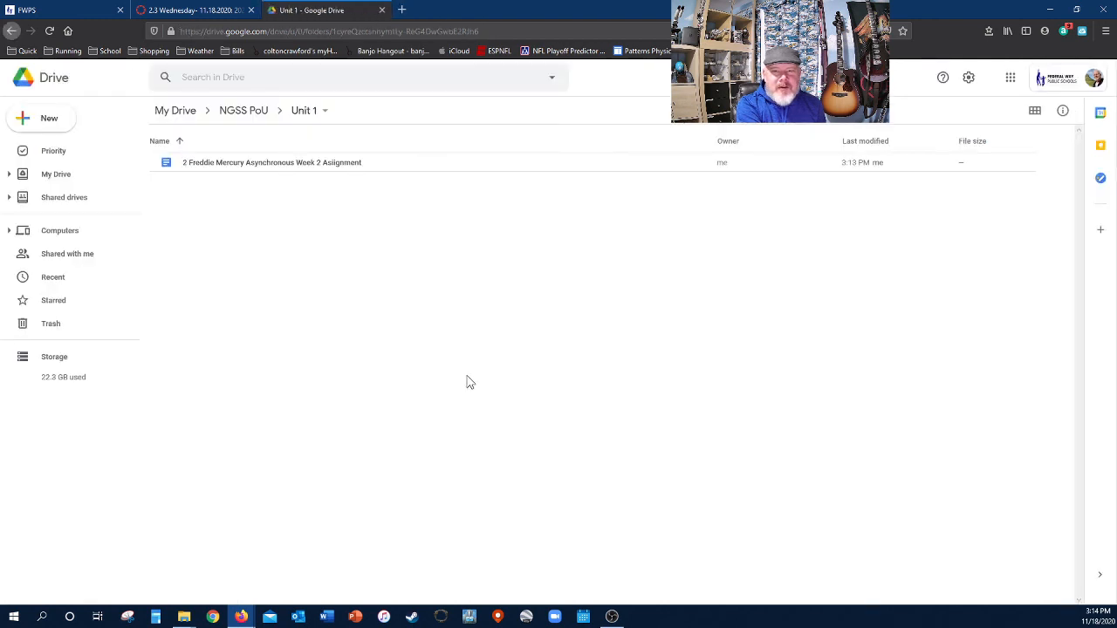